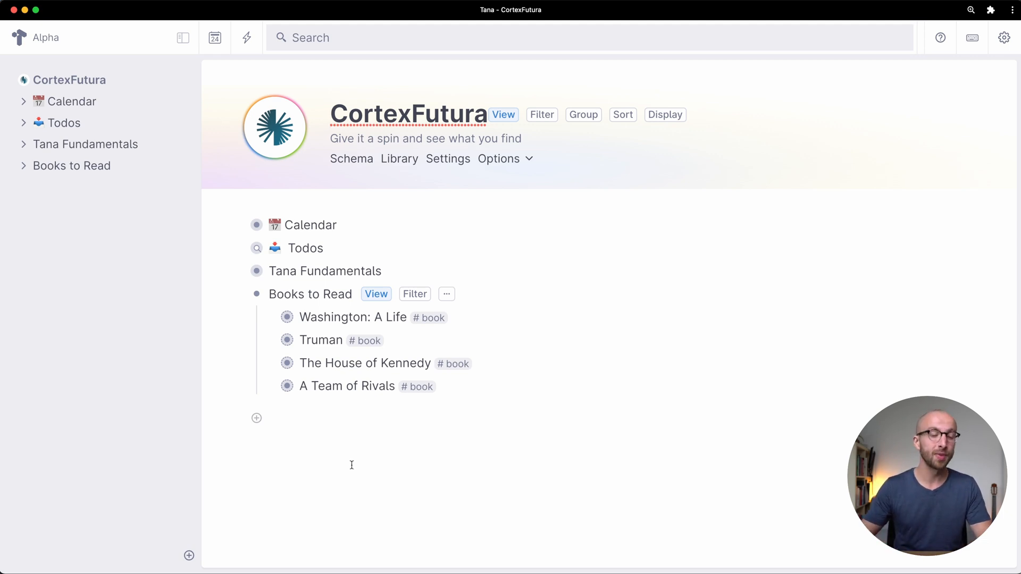
Create a live search below Books to Read that finds all nodes tagged #book and shows them as a list.
left_click(278, 417)
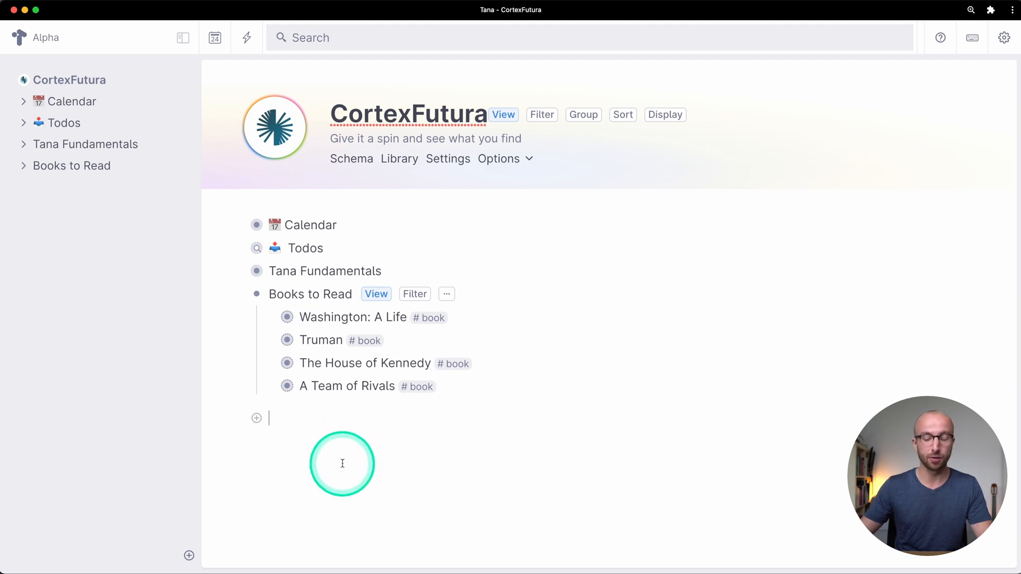
key("super+k")
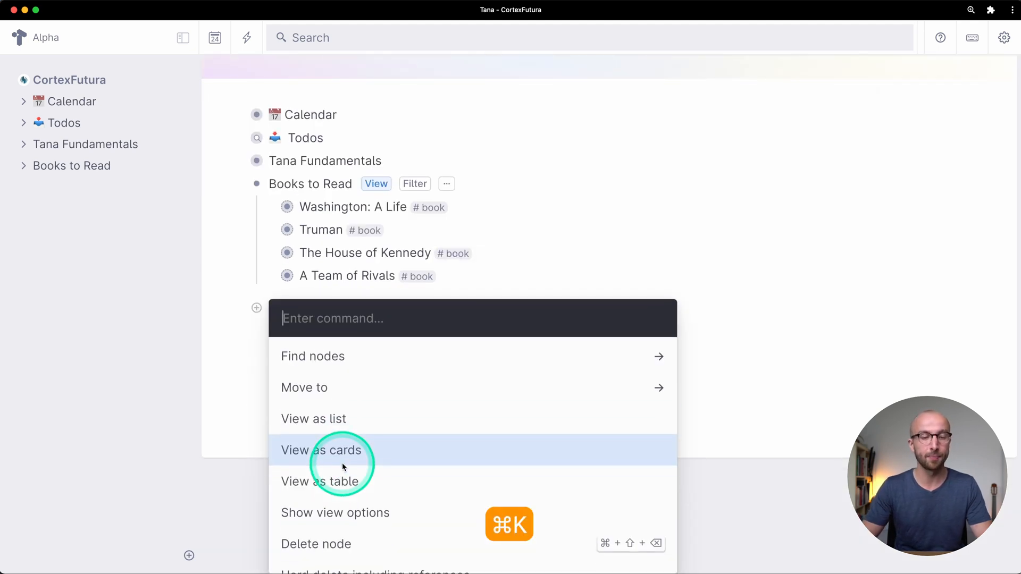
type("find")
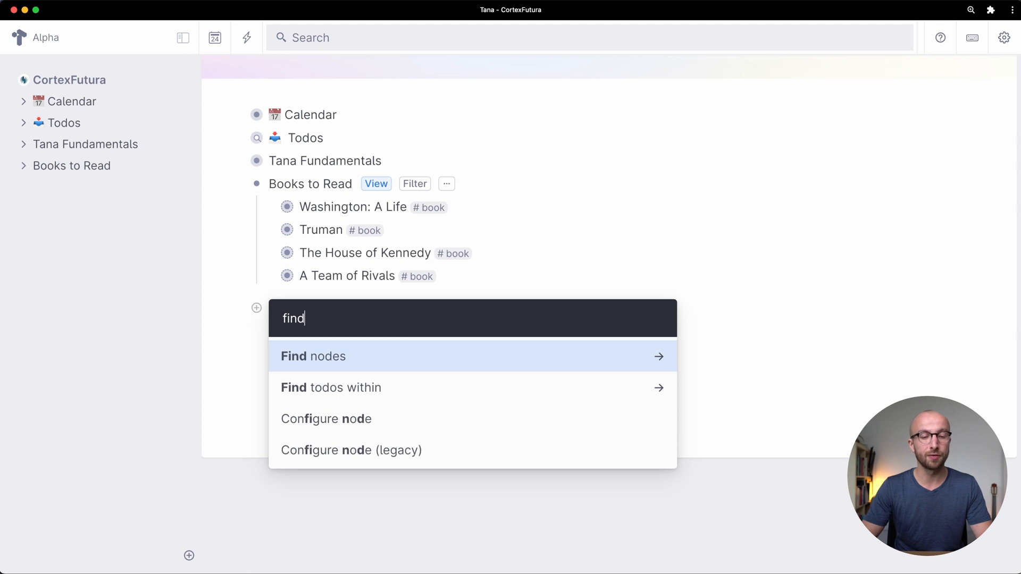
key("Return")
key("Return")
type("book")
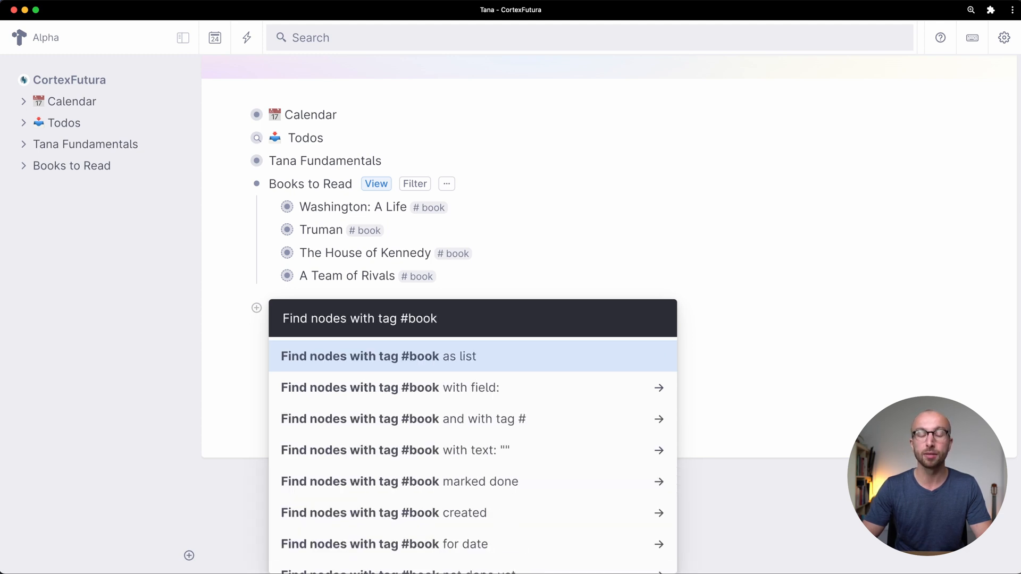
key("Return")
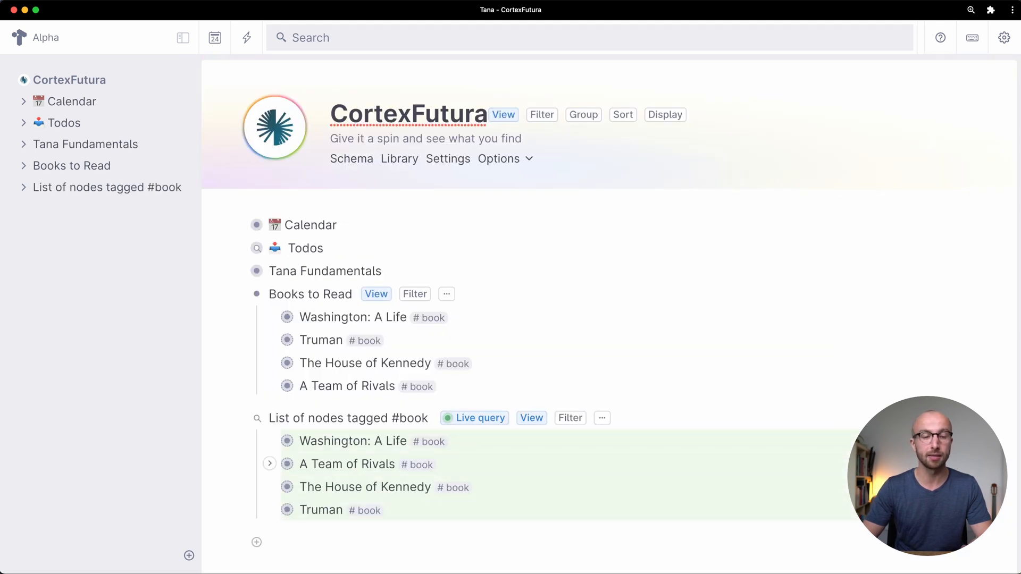
Delete the Books to Read node and rename the live search for #book nodes as Books.
scroll(394, 435, "down", 1)
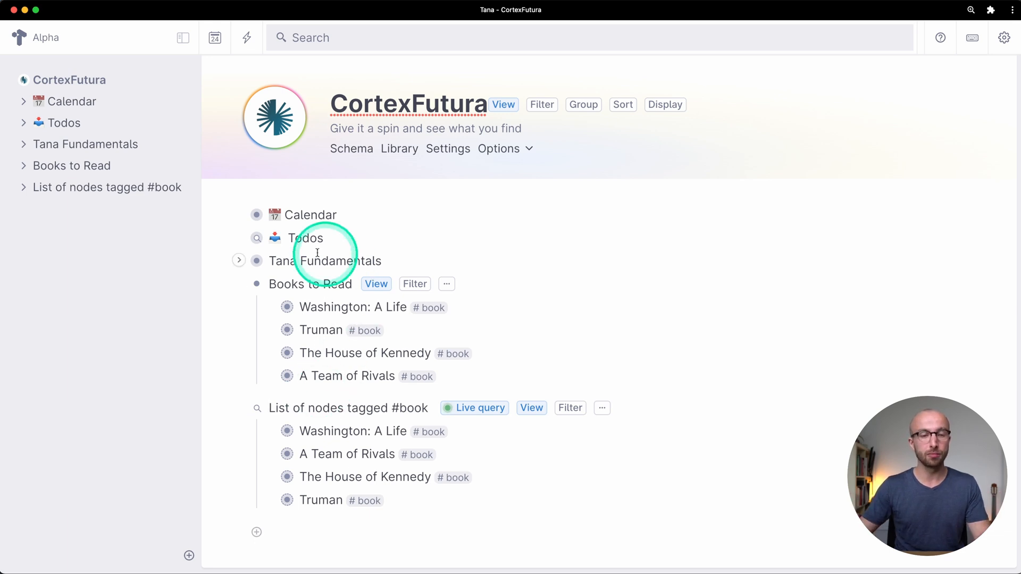
right_click(257, 287)
left_click(307, 531)
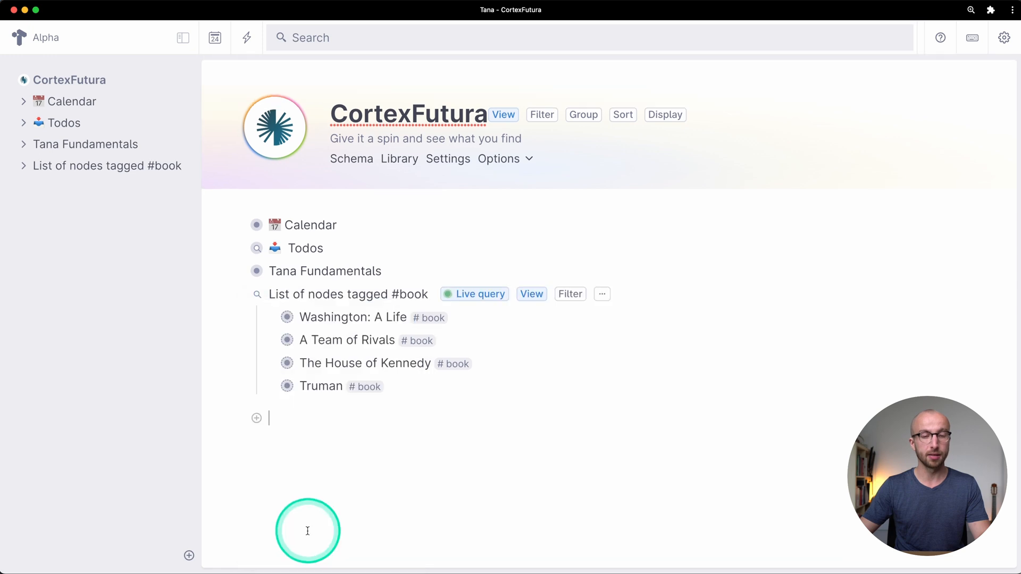
triple_click(392, 294)
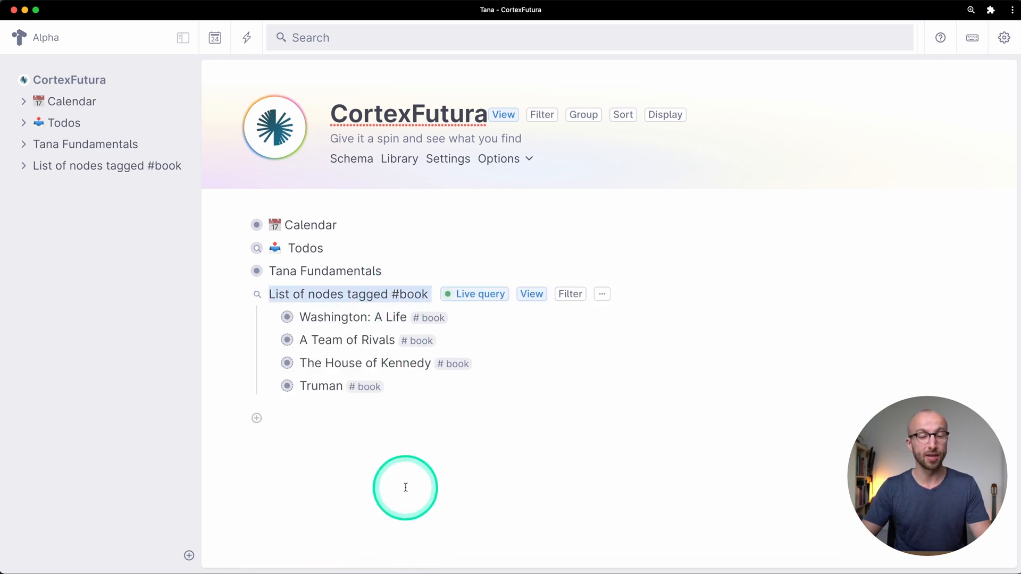
type("Books")
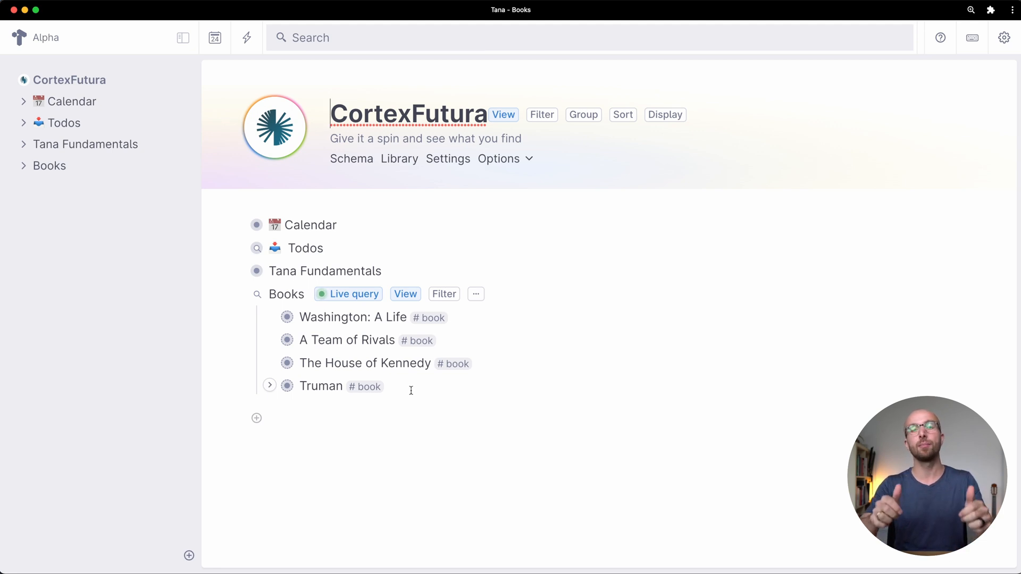
Add a new book titled River of Doubt after Truman in the Books search results.
left_click(330, 387)
key("Return")
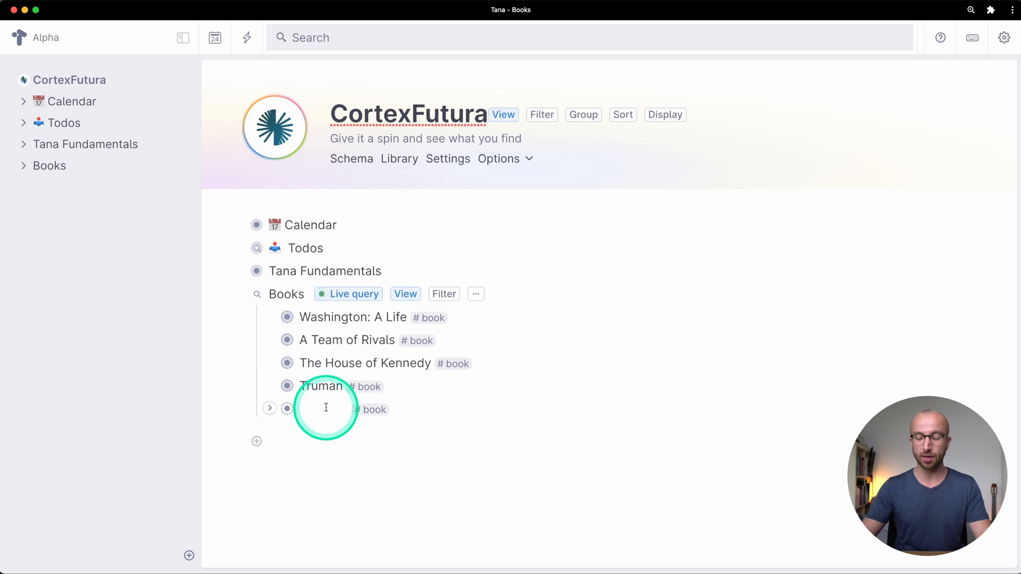
type("River ")
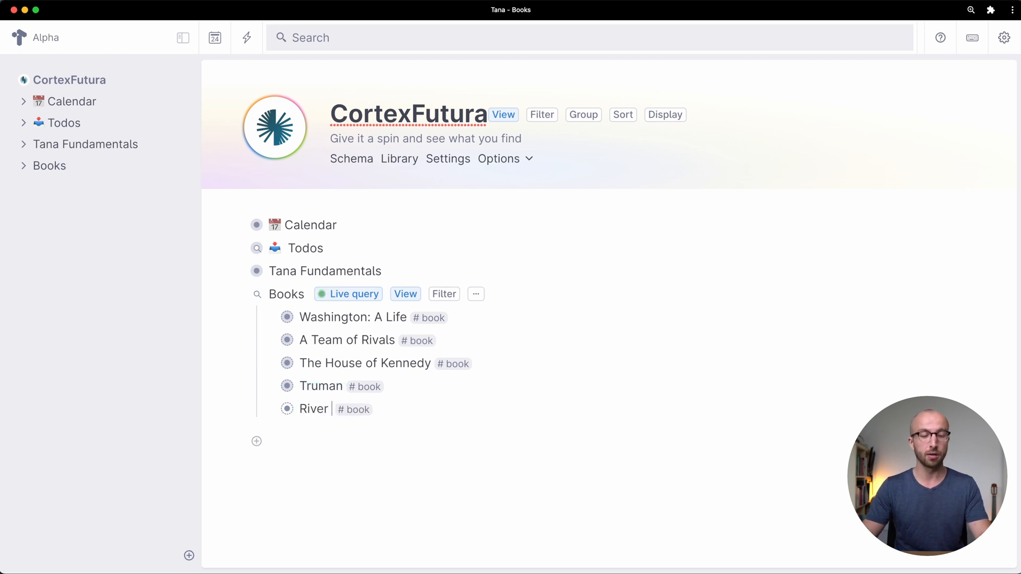
type("of Doubt")
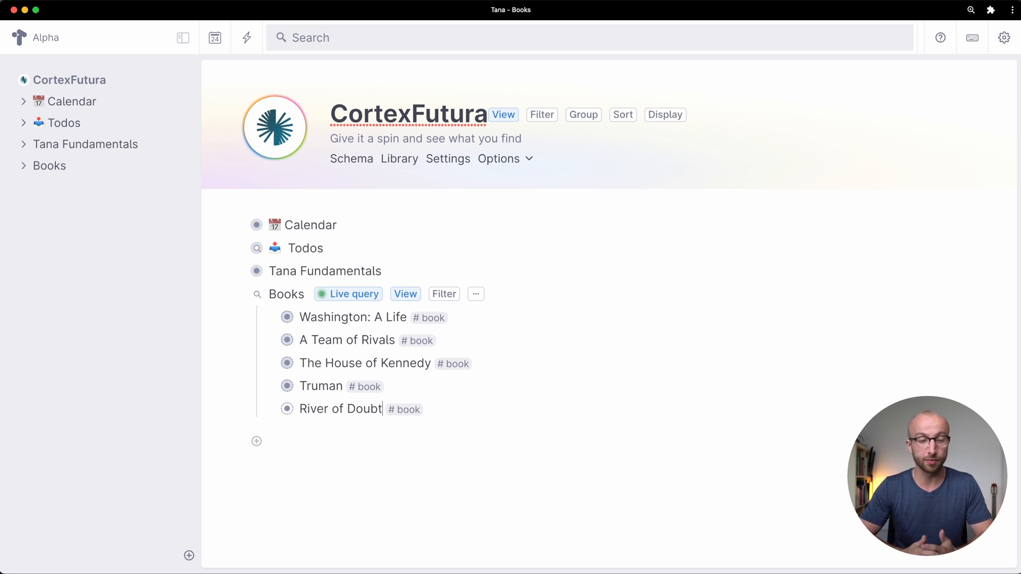
Expand River of Doubt and add the existing Author field with the value Candice Miller.
left_click(271, 409)
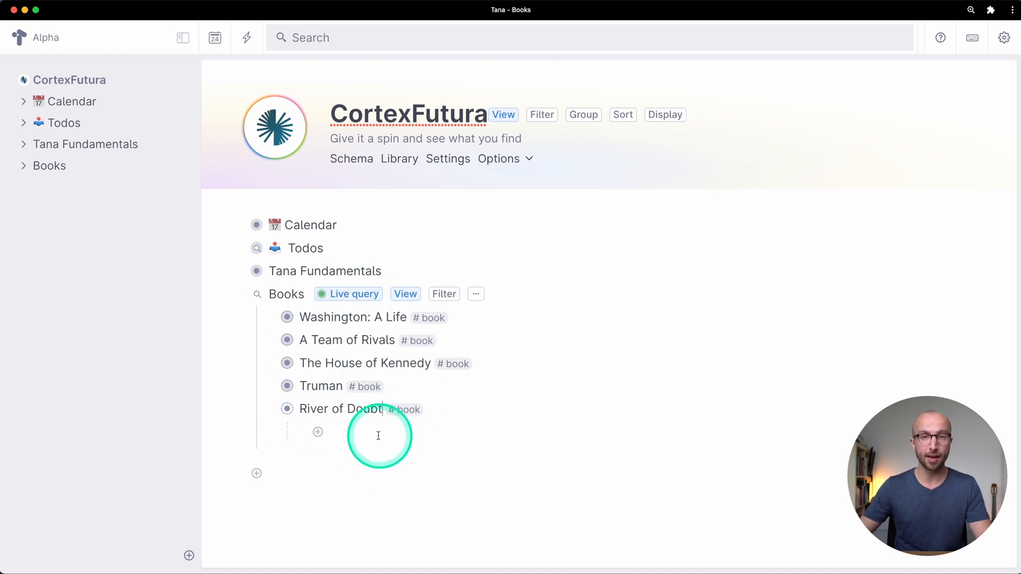
left_click(350, 429)
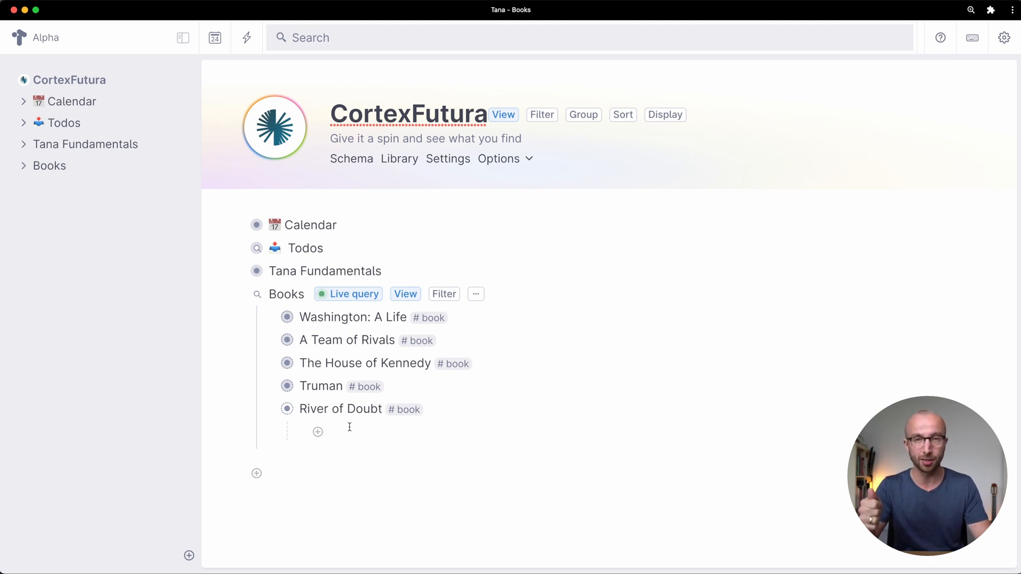
key("greater")
type("Auth")
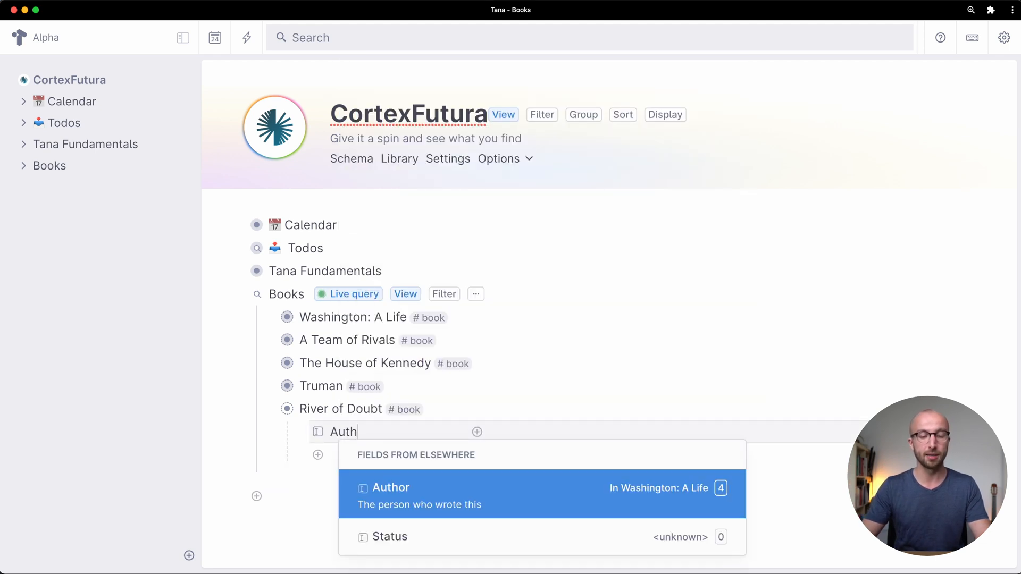
type("or")
key("Return")
type("Candice Miller")
left_click(604, 431)
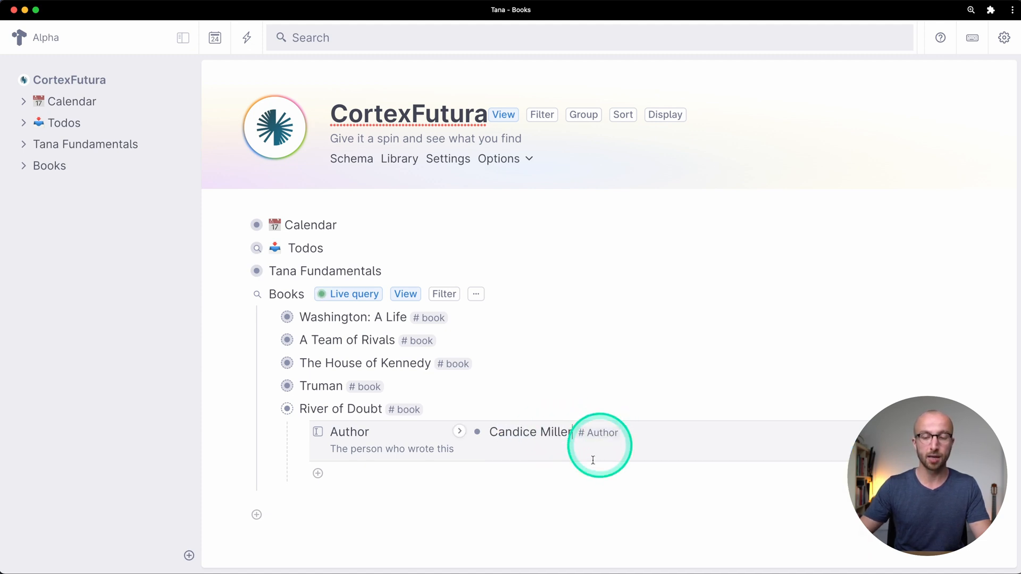
Add a Topic field to River of Doubt and create Theodore Roosevelt as a new referenced node in it.
left_click(375, 478)
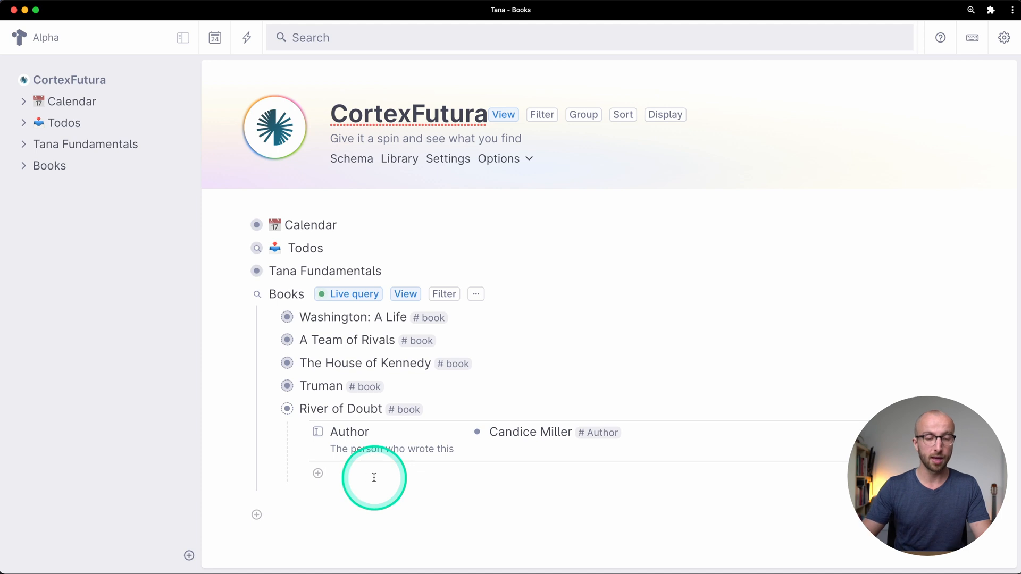
type(">Topic")
key("Tab")
type("@Theo")
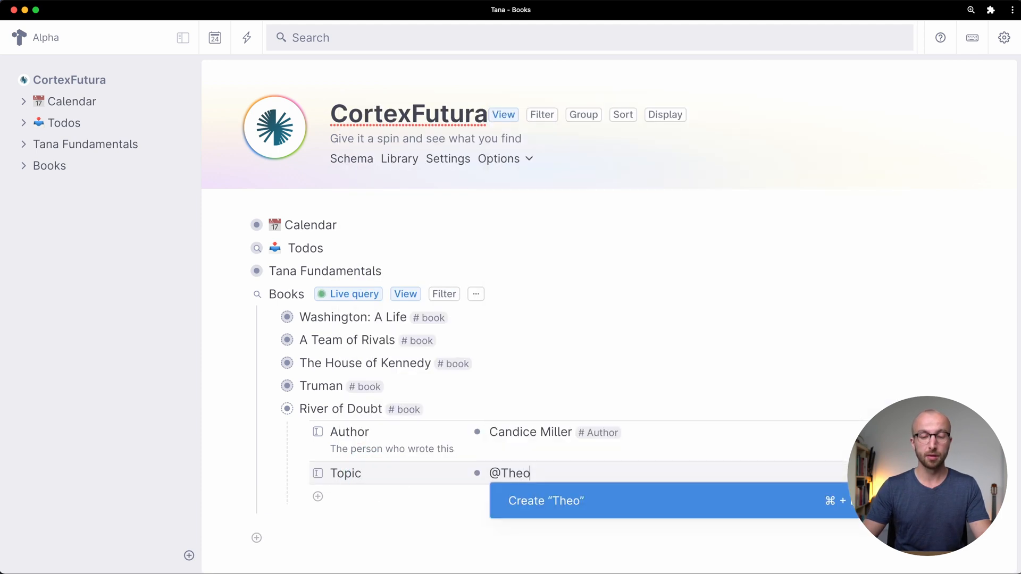
type("dore Roosevelt")
key("super+Return")
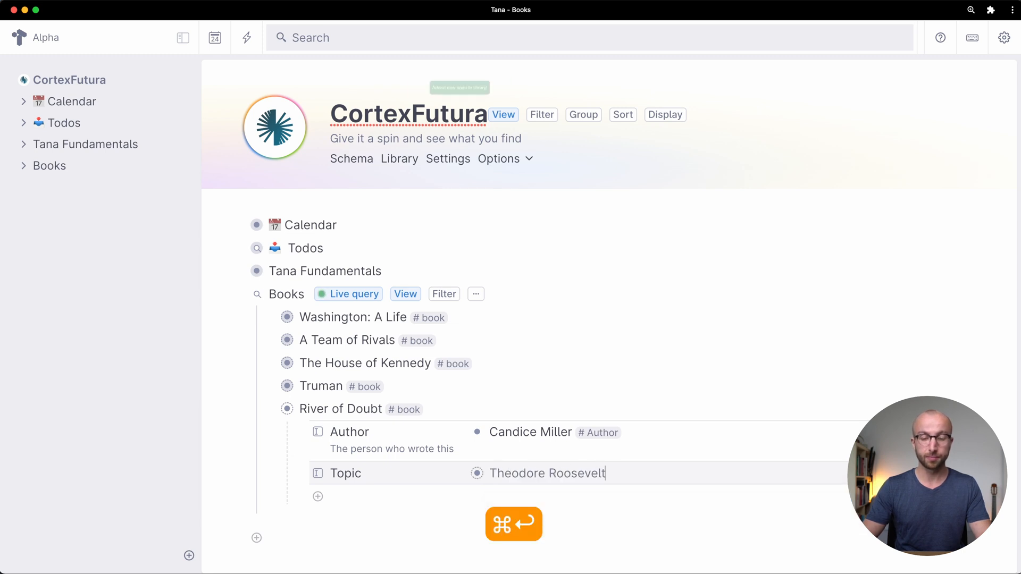
Tag the Theodore Roosevelt topic with the existing #US President tag and collapse River of Doubt.
key("super+k")
type("tag")
key("Return")
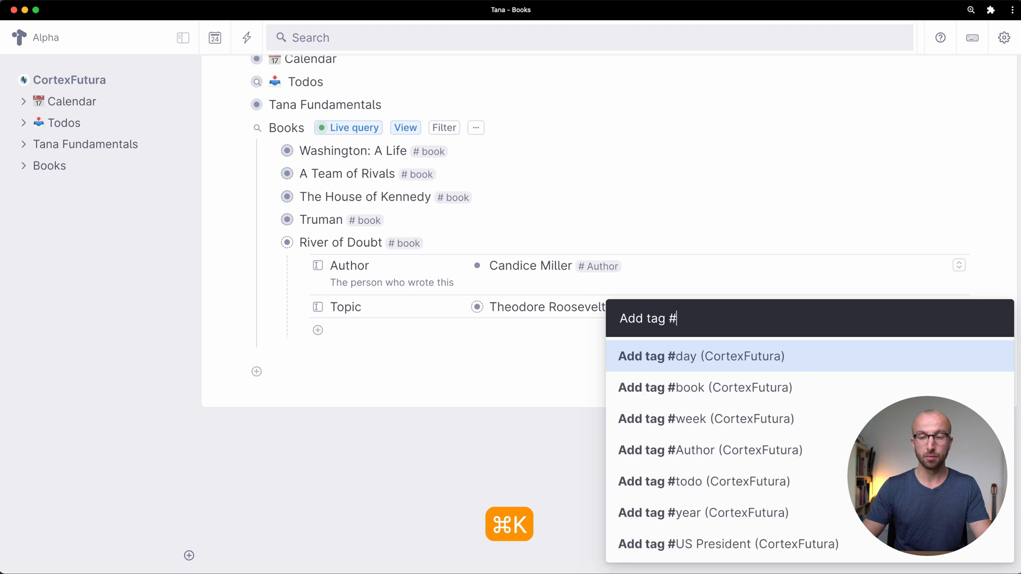
type("US")
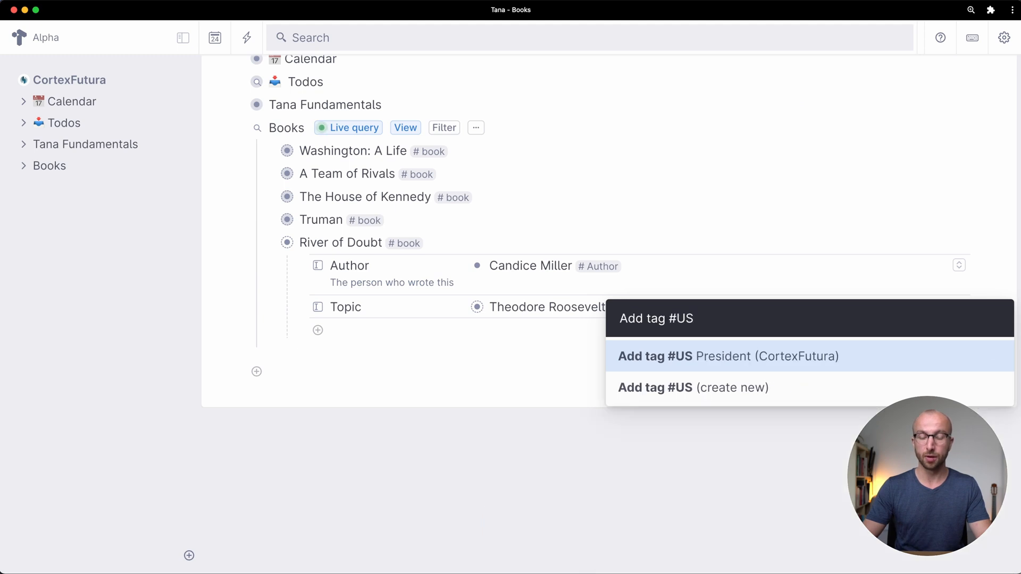
key("Return")
left_click(445, 426)
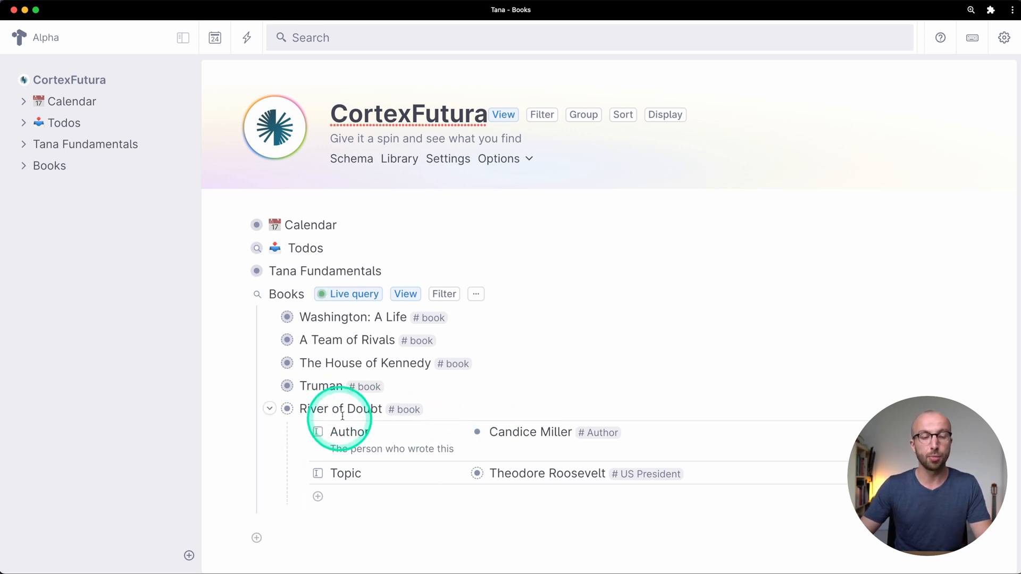
left_click(300, 410)
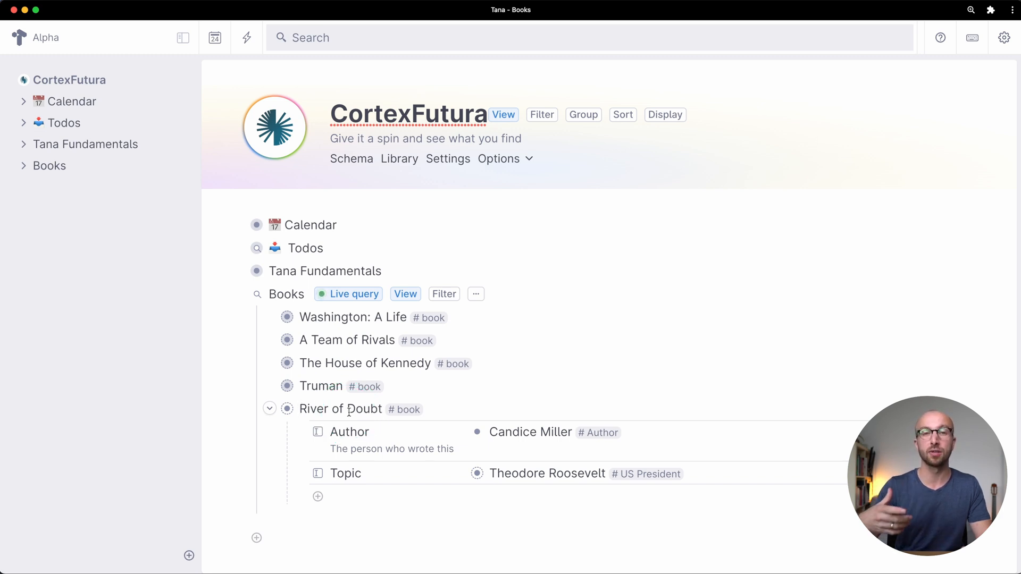
left_click(270, 409)
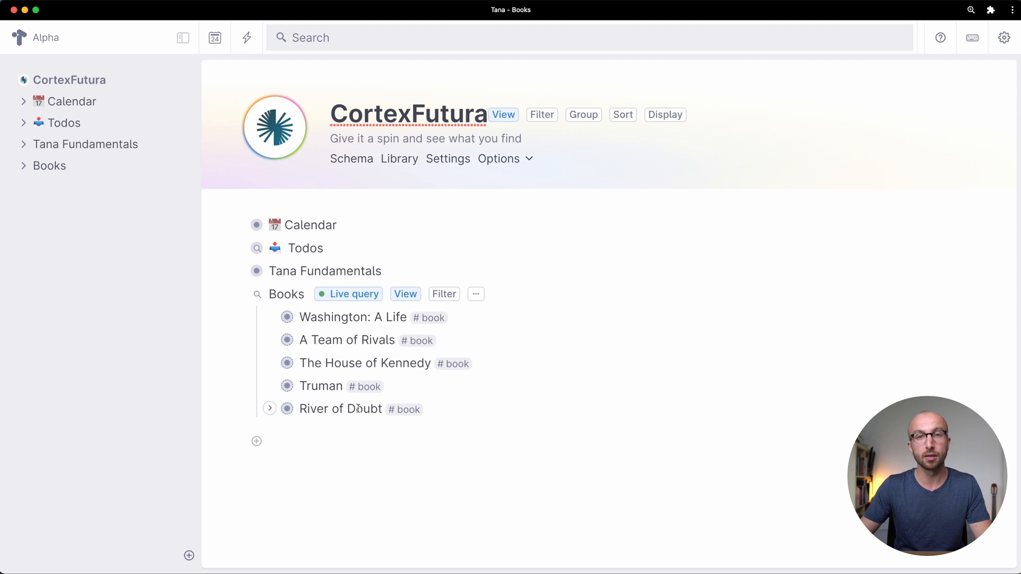
View today's calendar page, open the Books search on its own page and inspect the fields of Washington: A Life.
left_click(71, 106)
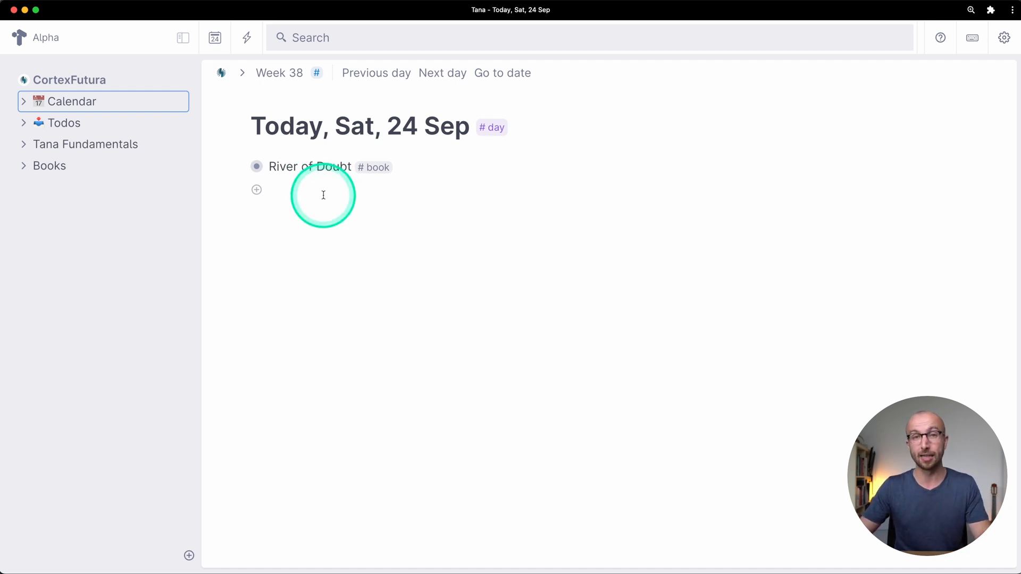
left_click(49, 168)
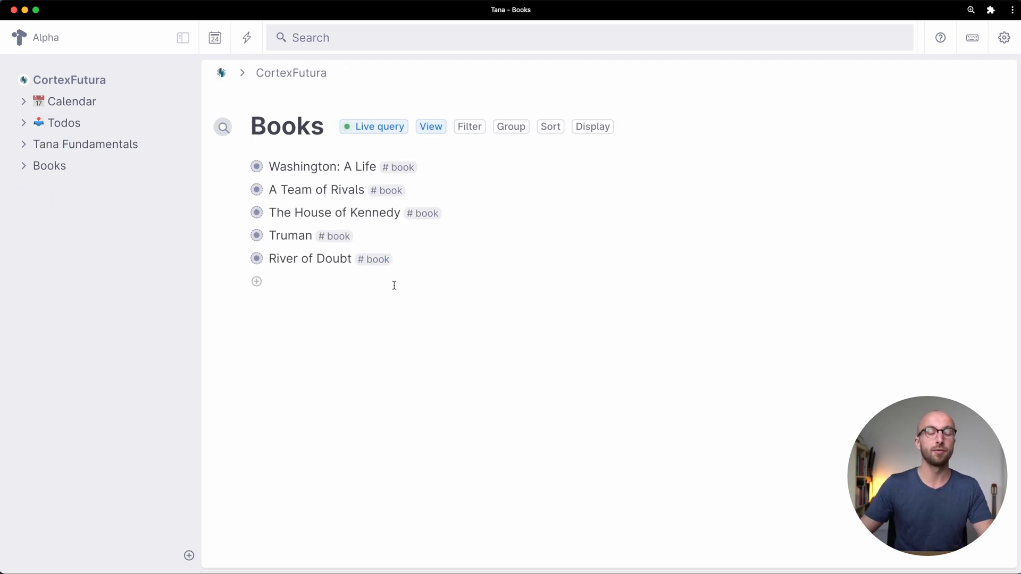
left_click(239, 167)
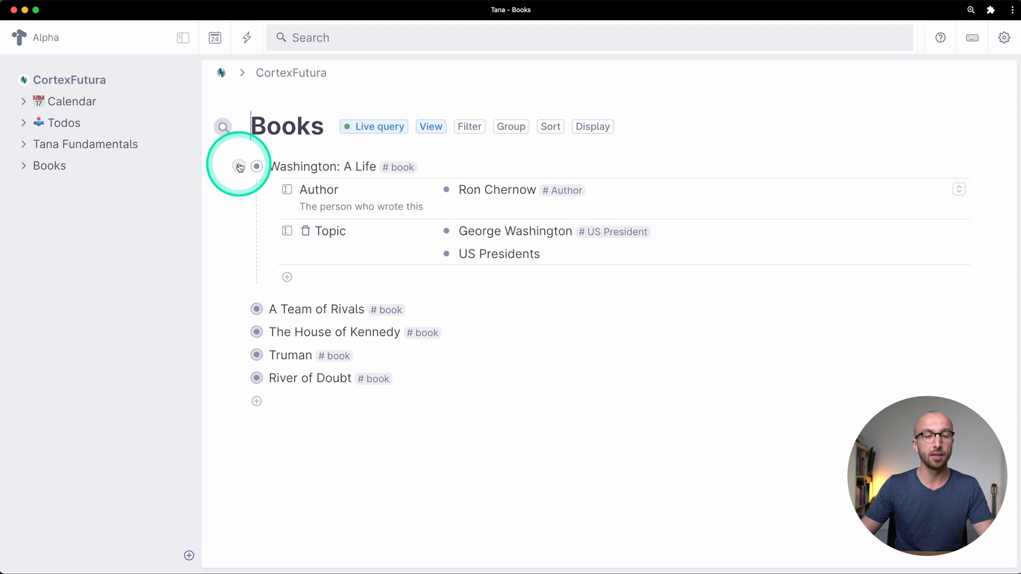
left_click(239, 167)
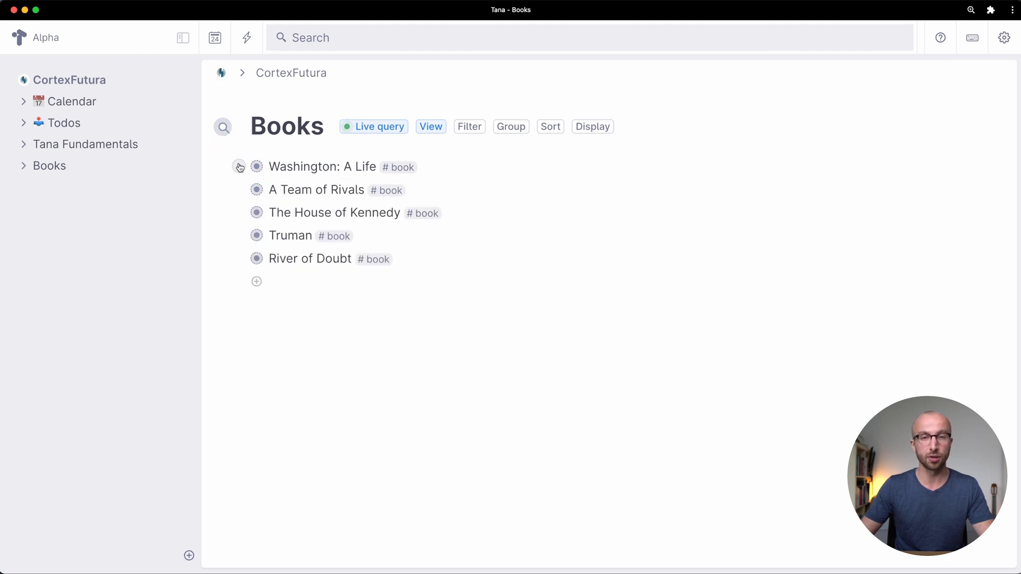
Display the Books search results as a table.
mouse_move(256, 268)
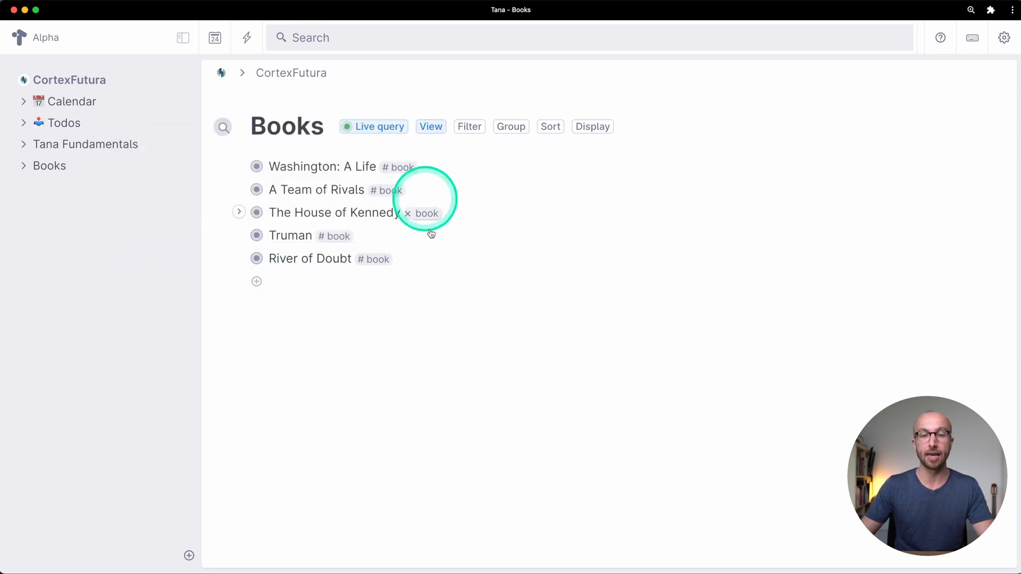
left_click(429, 292)
left_click(454, 247)
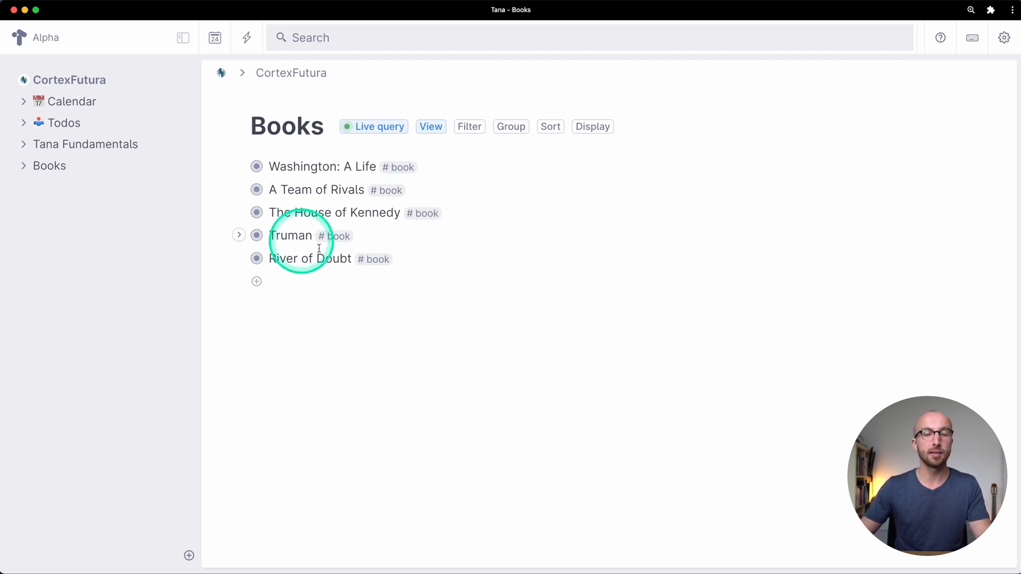
left_click(422, 152)
left_click(425, 131)
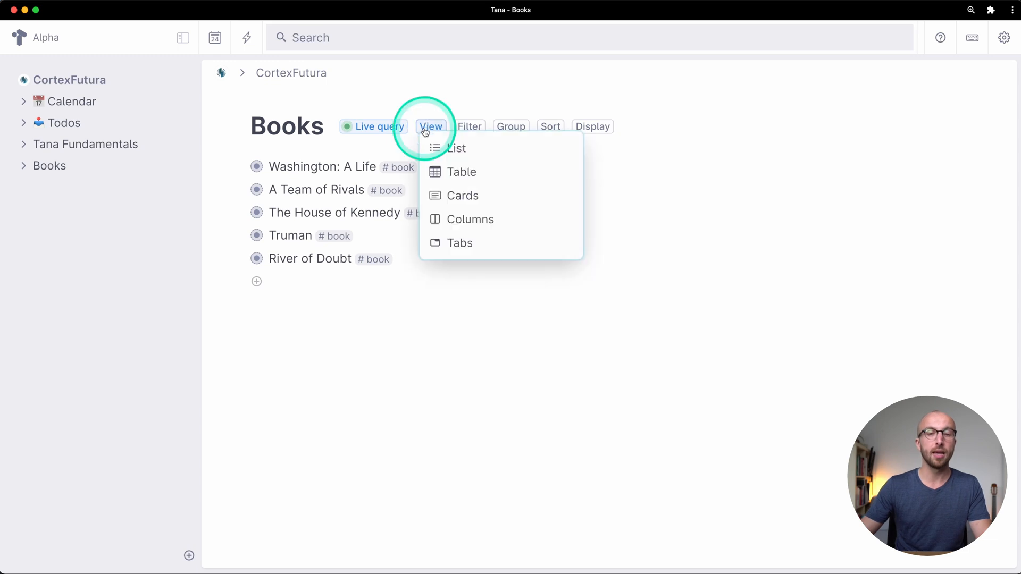
left_click(467, 173)
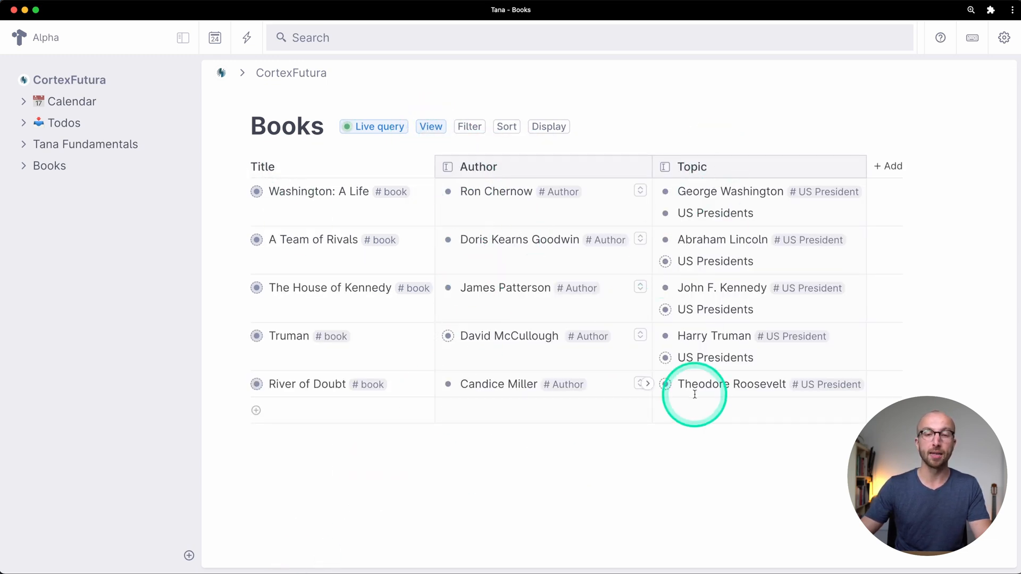
Move the Topic column of the Books table one place left, in front of Author.
left_click(727, 173)
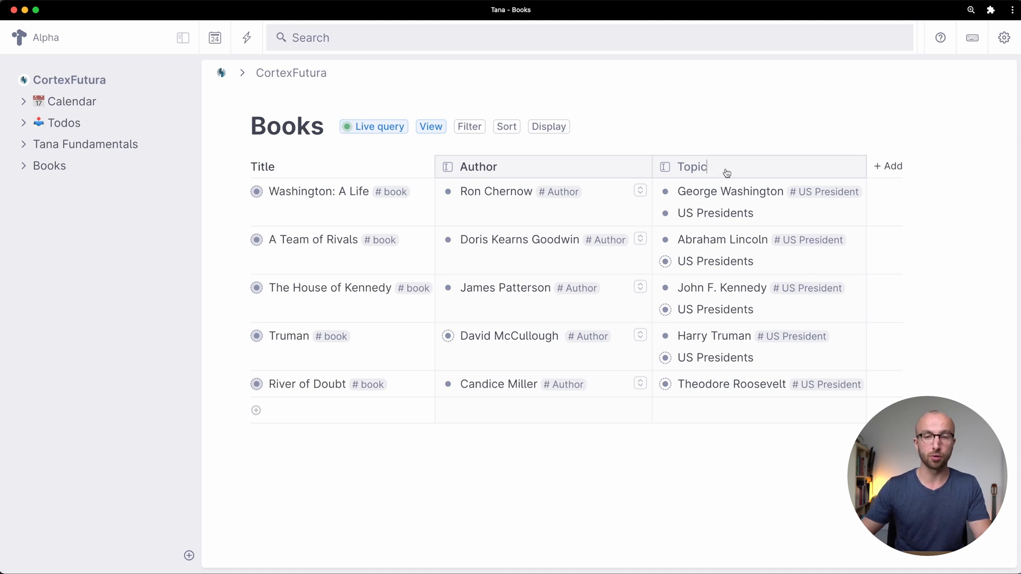
left_click(714, 171)
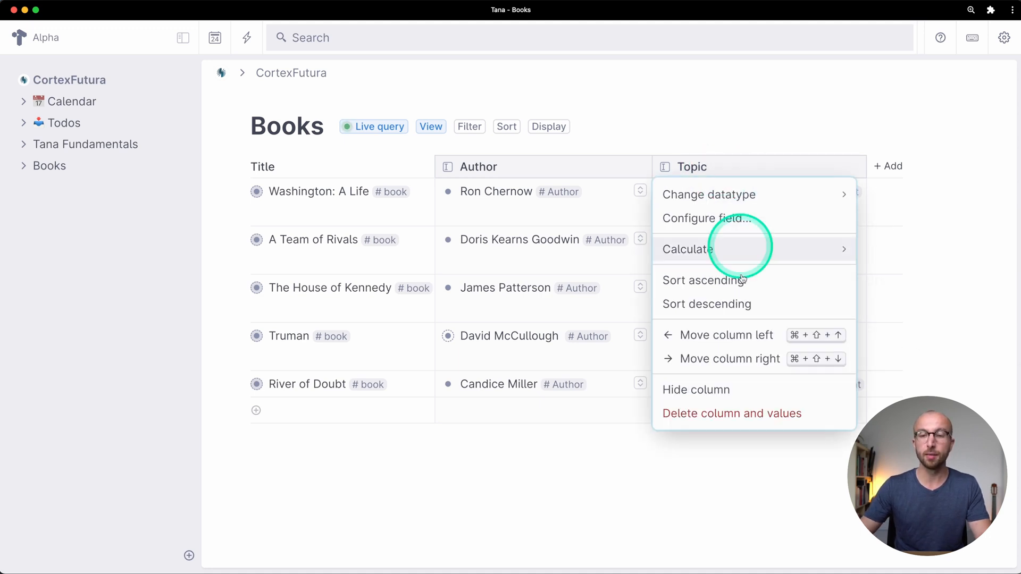
left_click(727, 348)
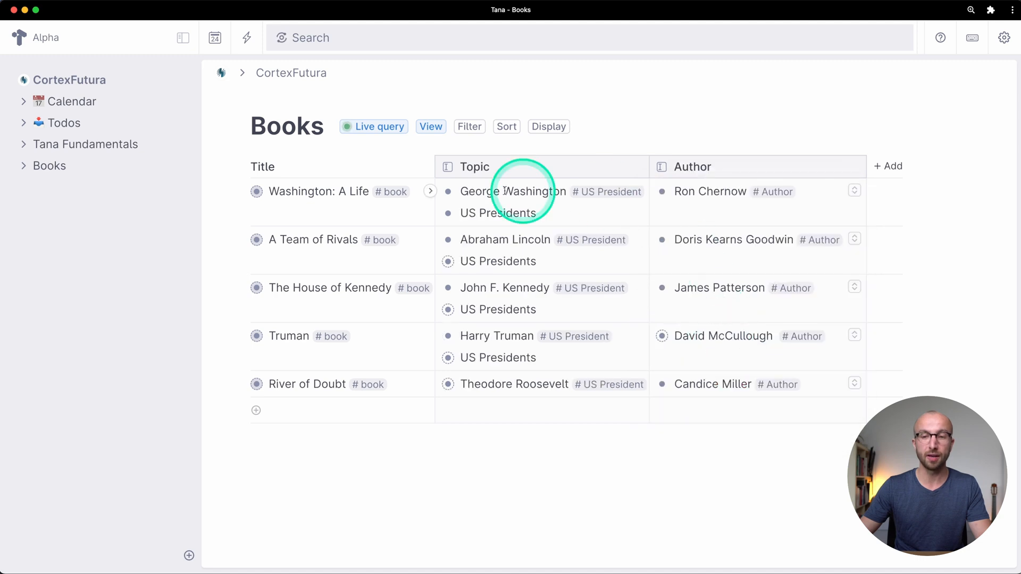
Move the Topic column one place right, behind Author, and look over the Topic column's options.
left_click(499, 174)
left_click(547, 291)
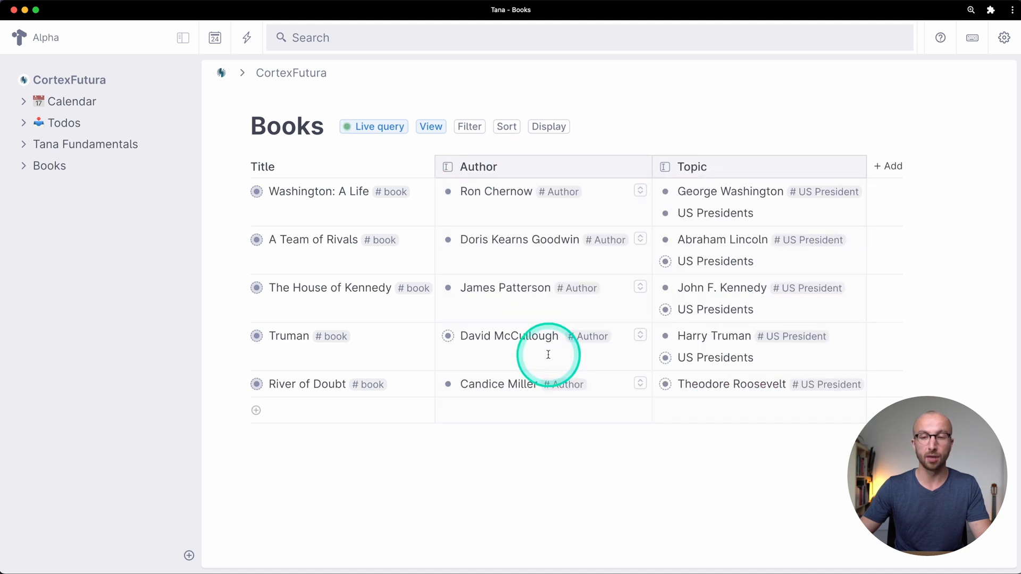
left_click(686, 168)
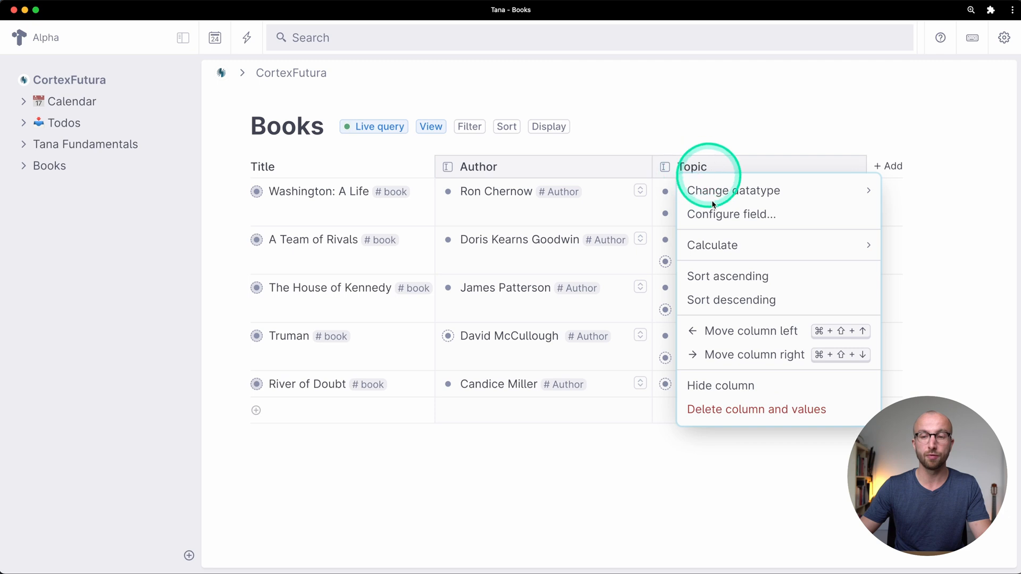
left_click(620, 441)
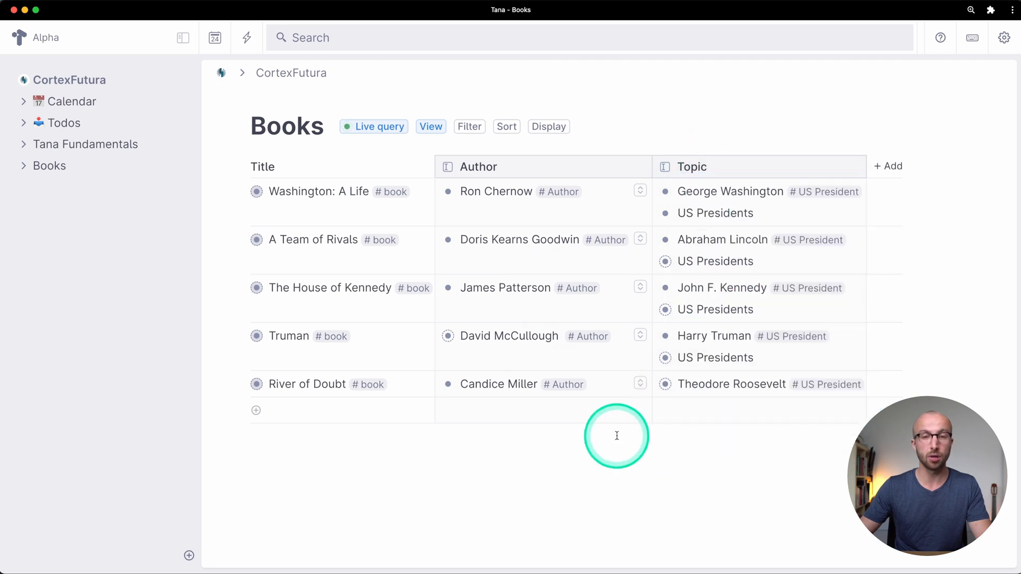
Filter the Books table by author Ron Chernow, add Doris Kearns Goodwin to the filter, and clear the filters.
left_click(475, 132)
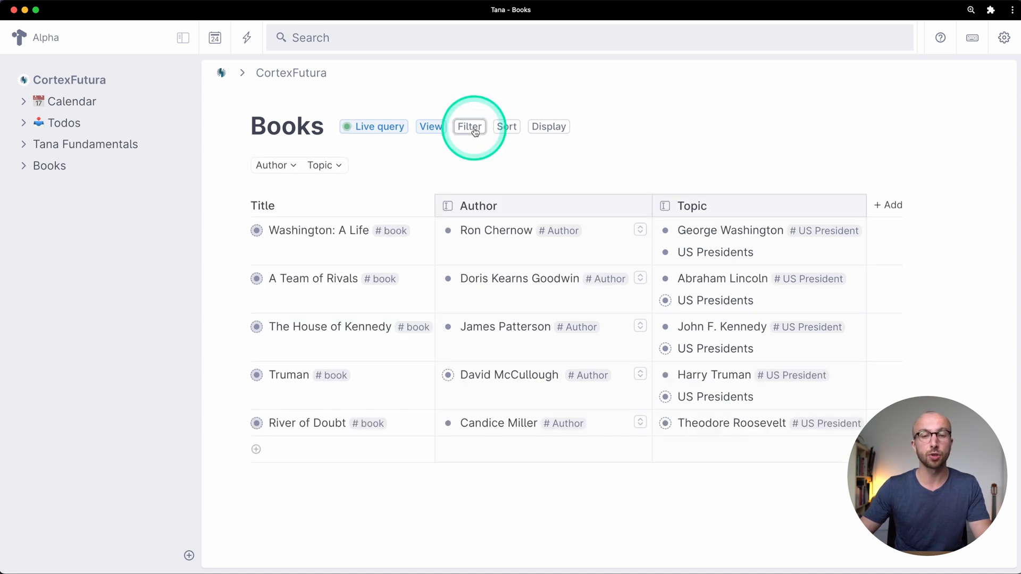
left_click(262, 167)
left_click(304, 214)
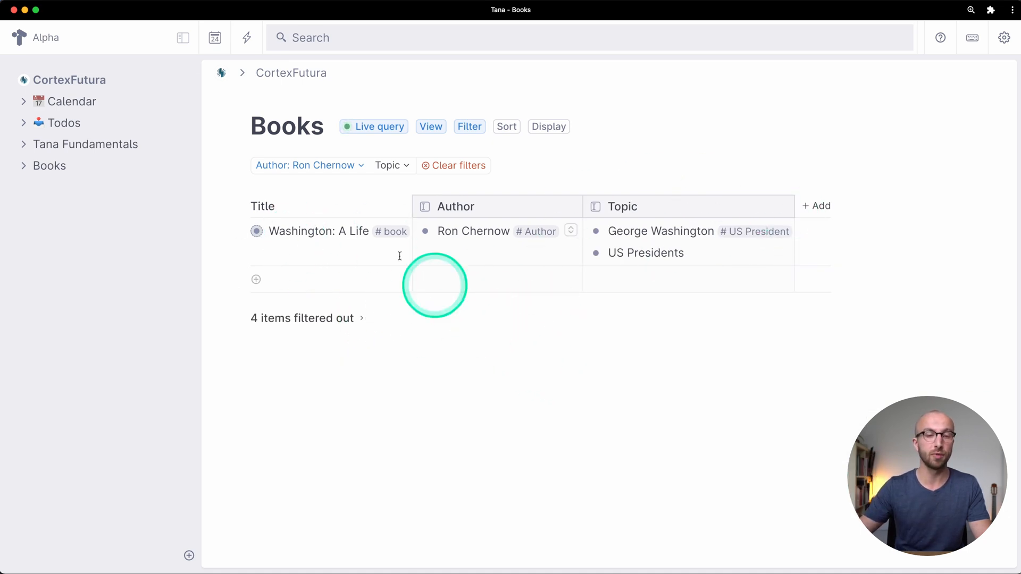
left_click(354, 166)
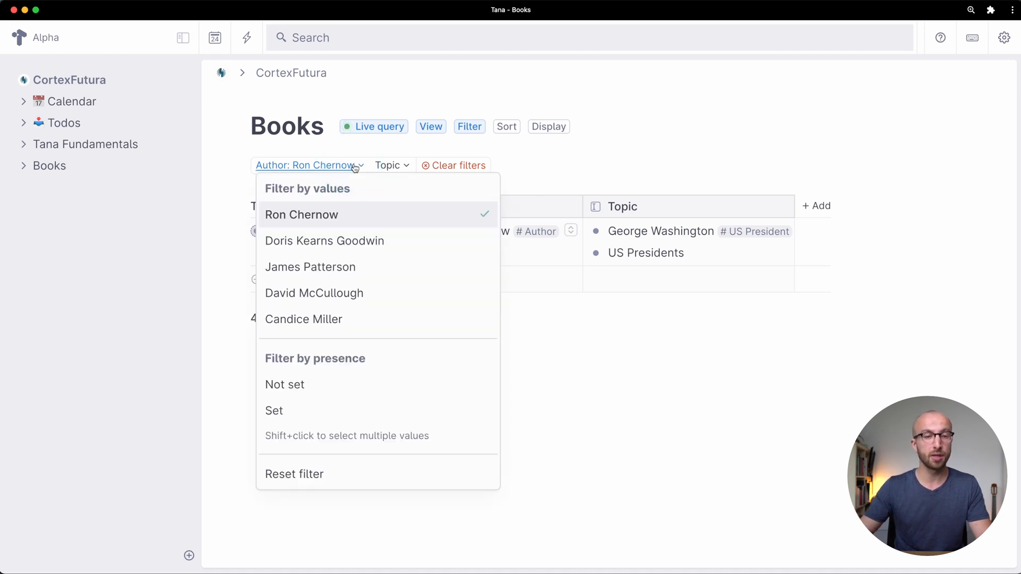
left_click(406, 240, "shift")
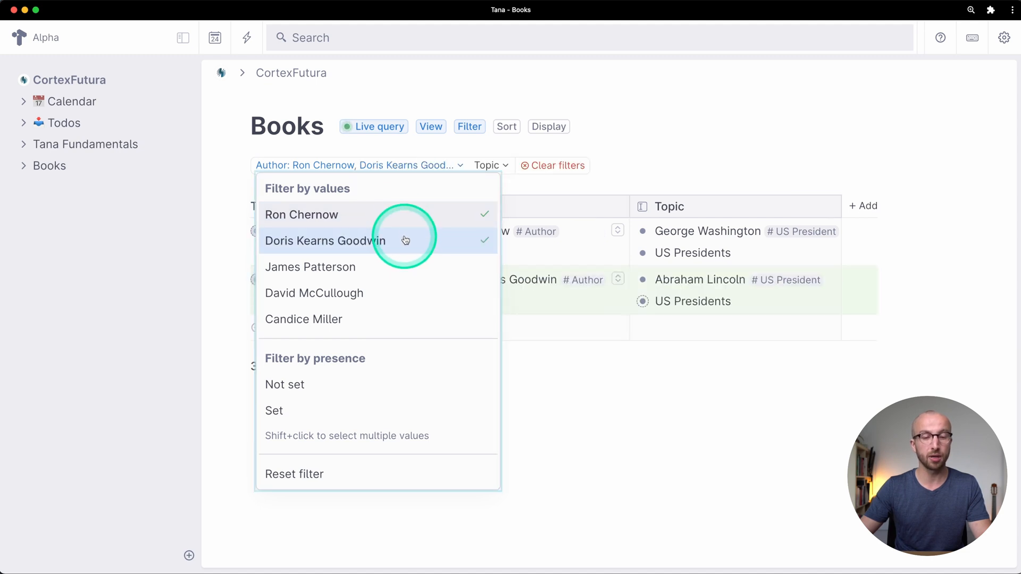
left_click(521, 327)
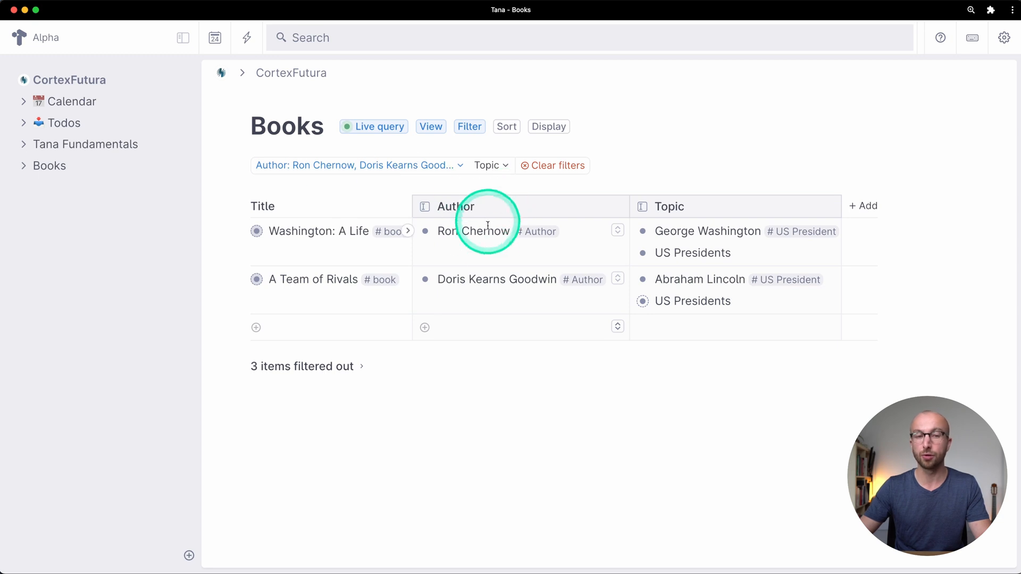
left_click(540, 165)
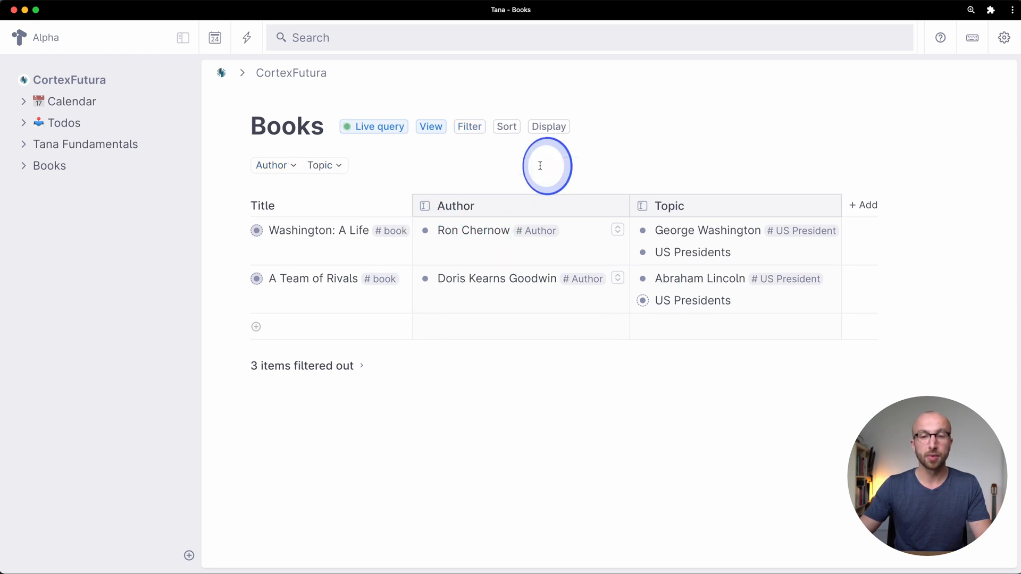
Sort the Books table by Name, by Author and by Topic in ascending order, and reset the sort settings.
left_click(506, 127)
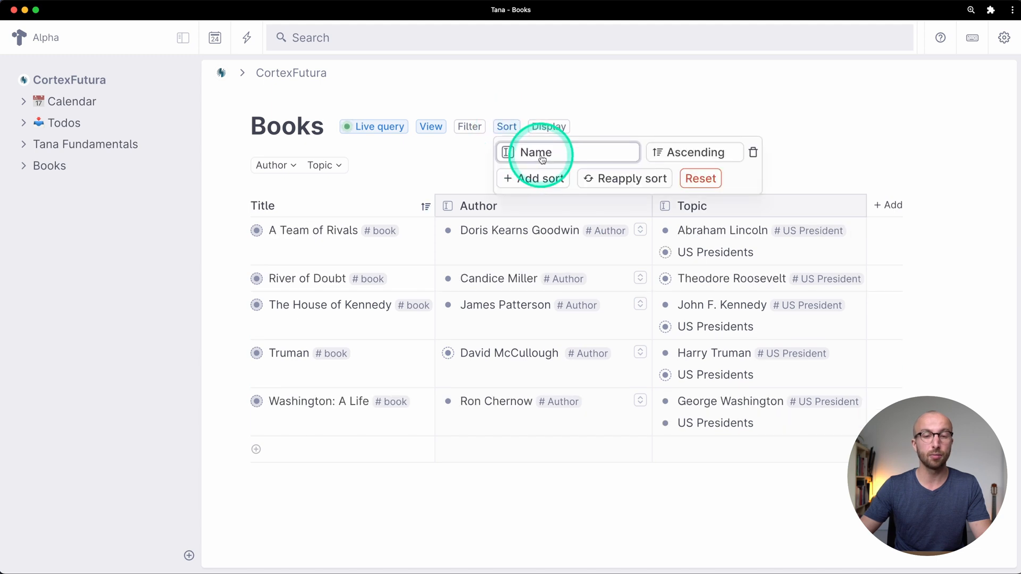
left_click(540, 155)
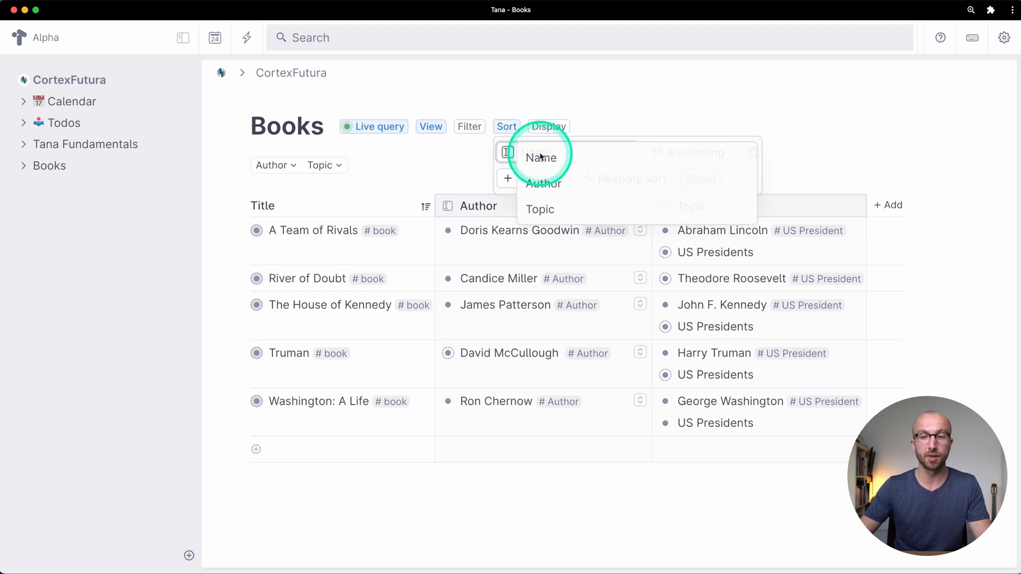
left_click(550, 183)
left_click(542, 157)
left_click(558, 210)
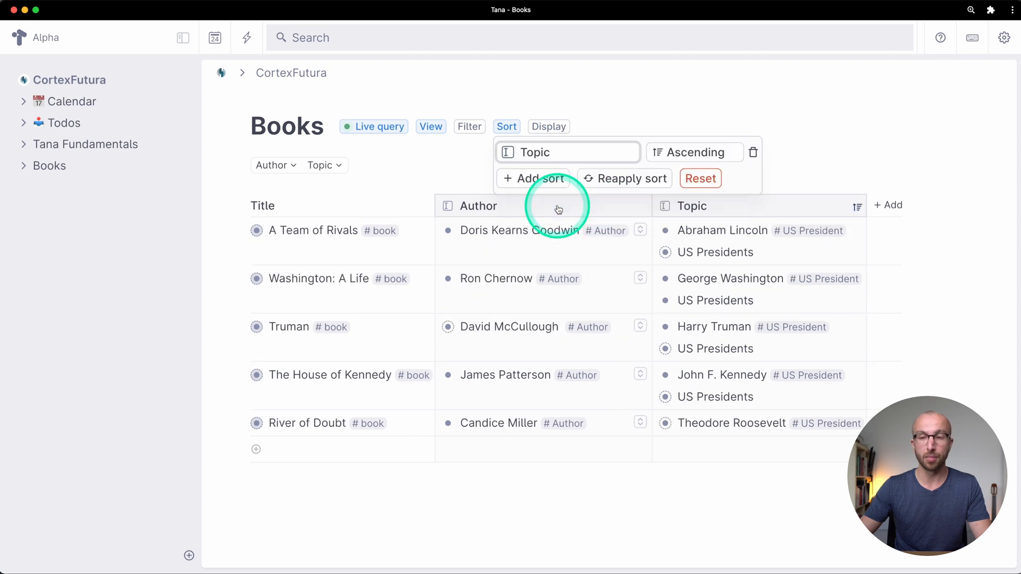
left_click(700, 178)
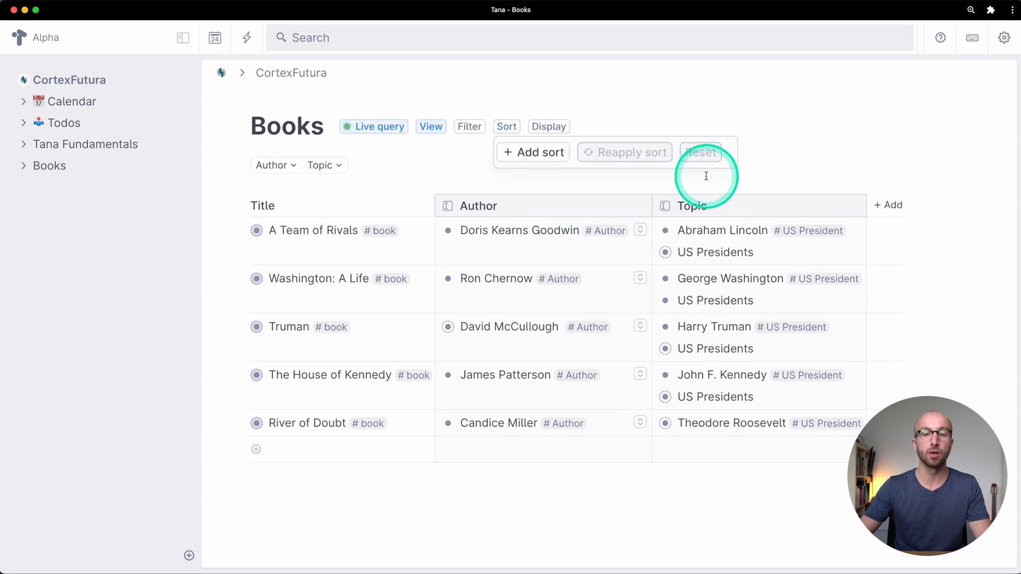
left_click(620, 176)
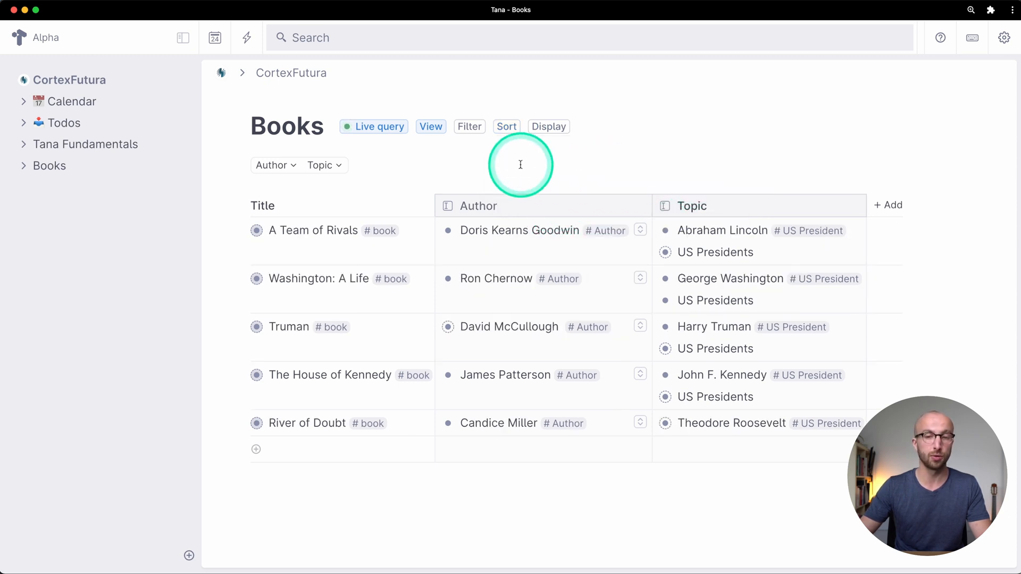
Hide the Topic field from the Books table and display it again.
left_click(553, 132)
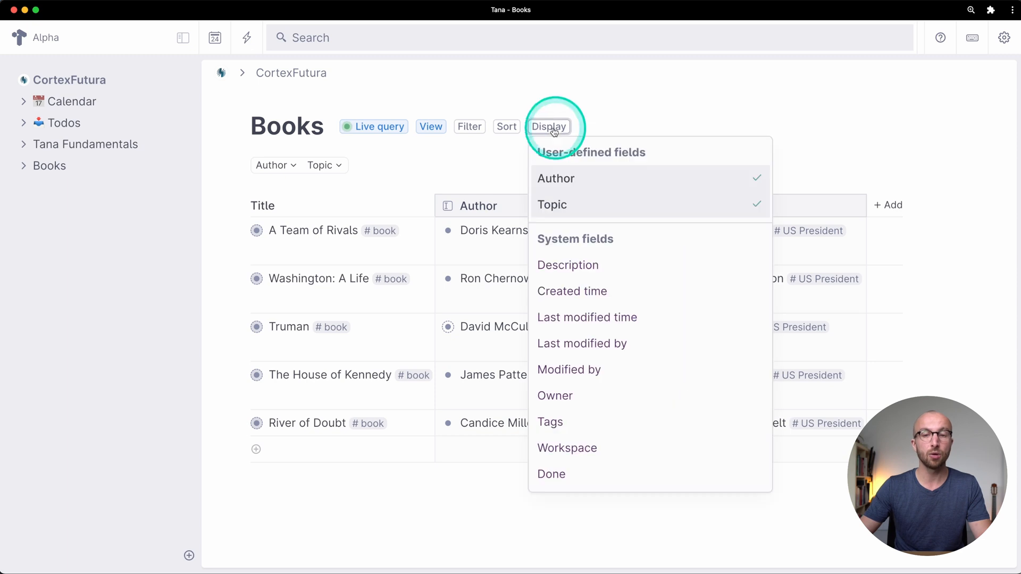
left_click(586, 205)
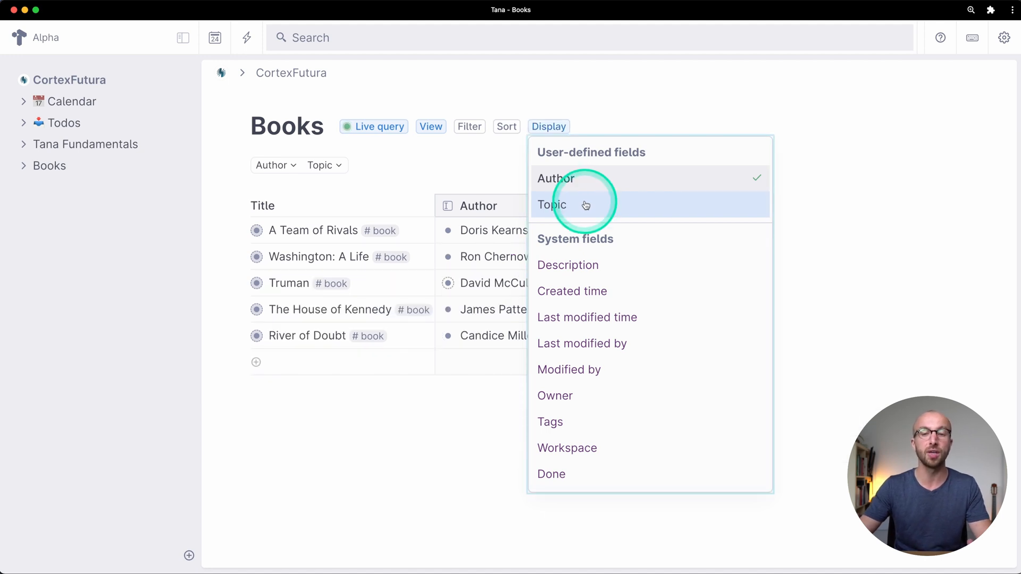
left_click(385, 456)
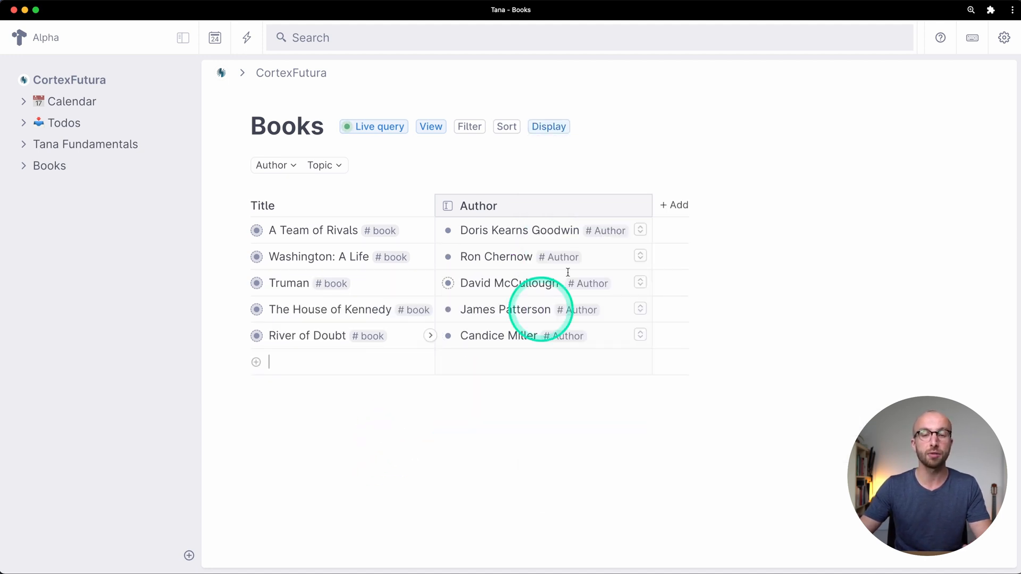
left_click(549, 127)
left_click(607, 205)
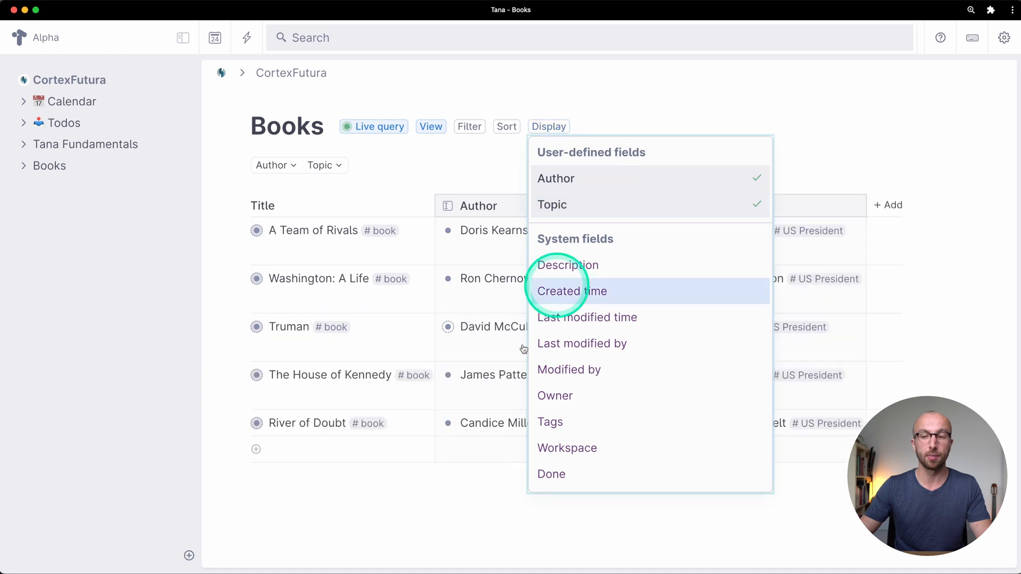
left_click(458, 520)
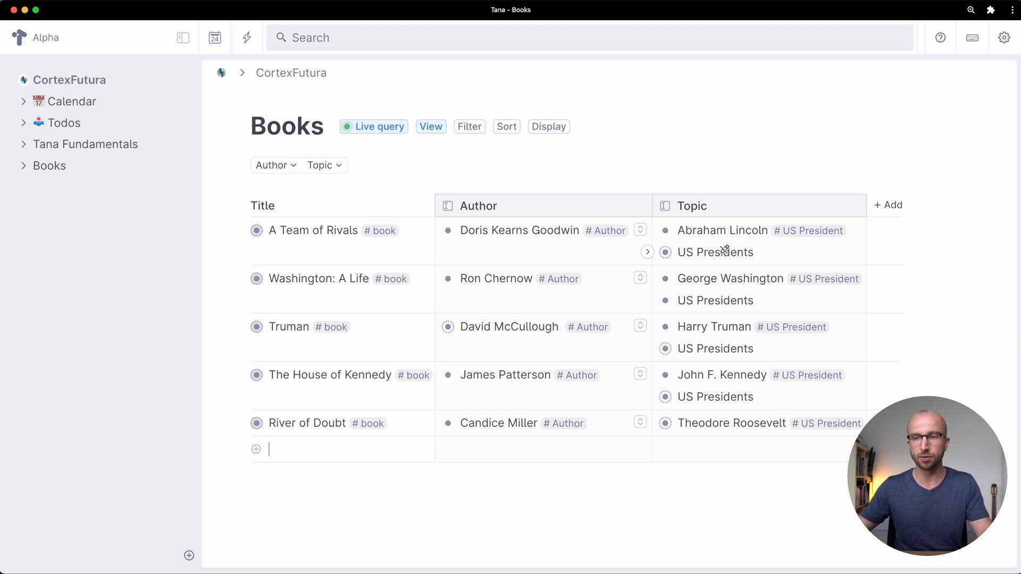
Add a new column named "Reading Status" to the Books table.
left_click(895, 206)
left_click(906, 227)
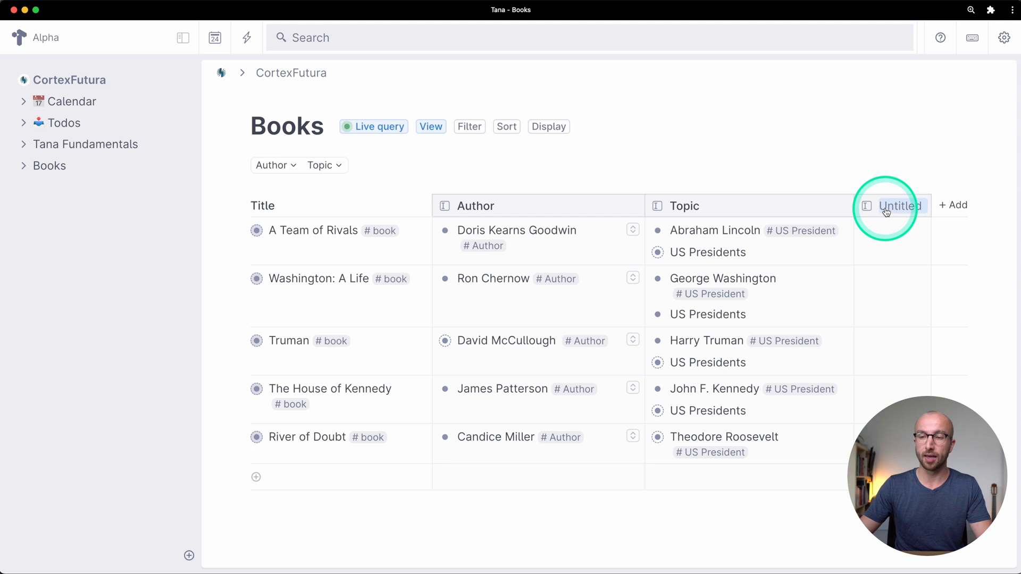
type("Reading S")
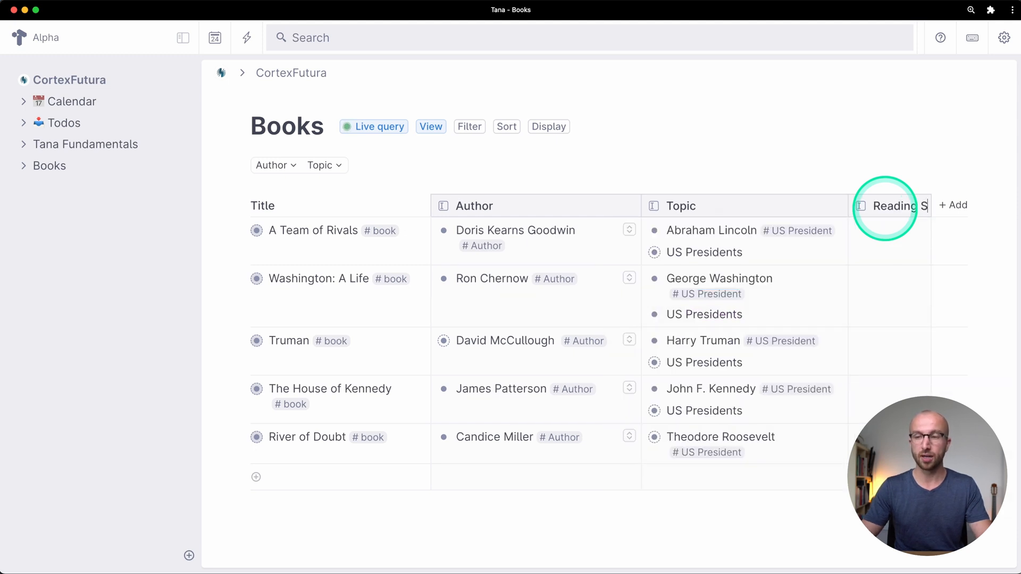
type("tatus")
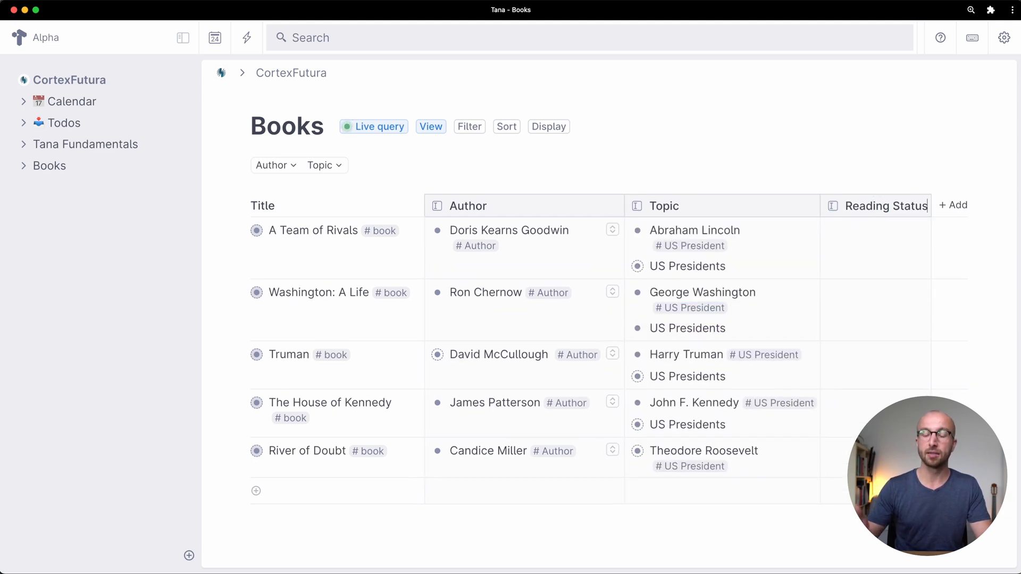
left_click(814, 159)
left_click(806, 527)
left_click(804, 525)
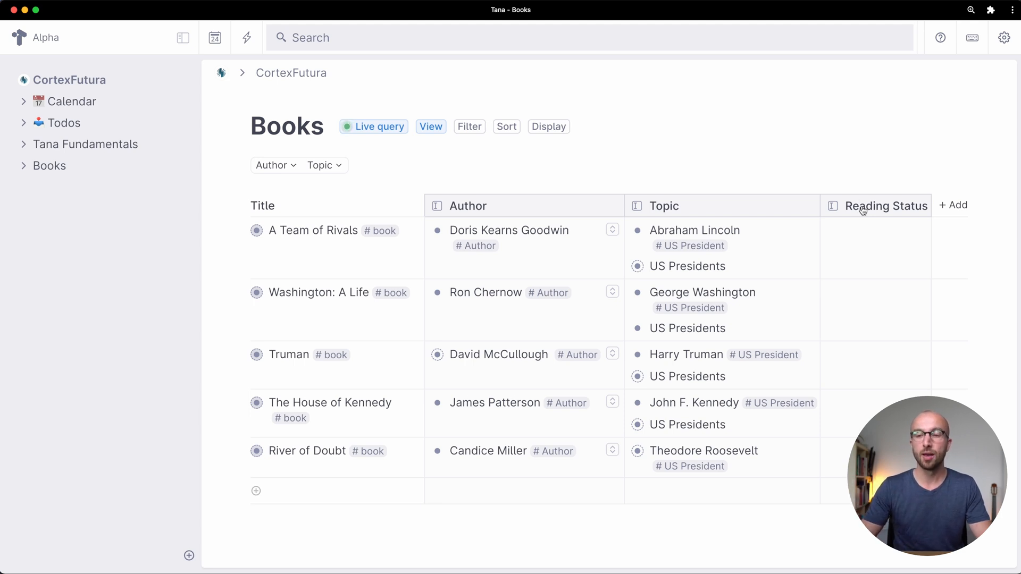
Open the configuration of the Reading Status field and set its field type to Fixed options.
key("super+k")
type("conf")
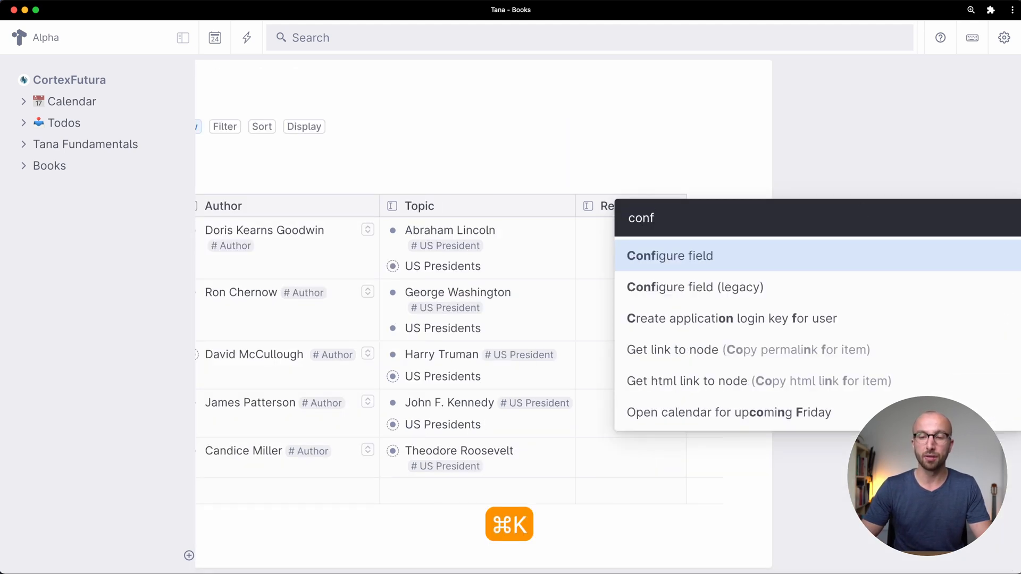
key("Return")
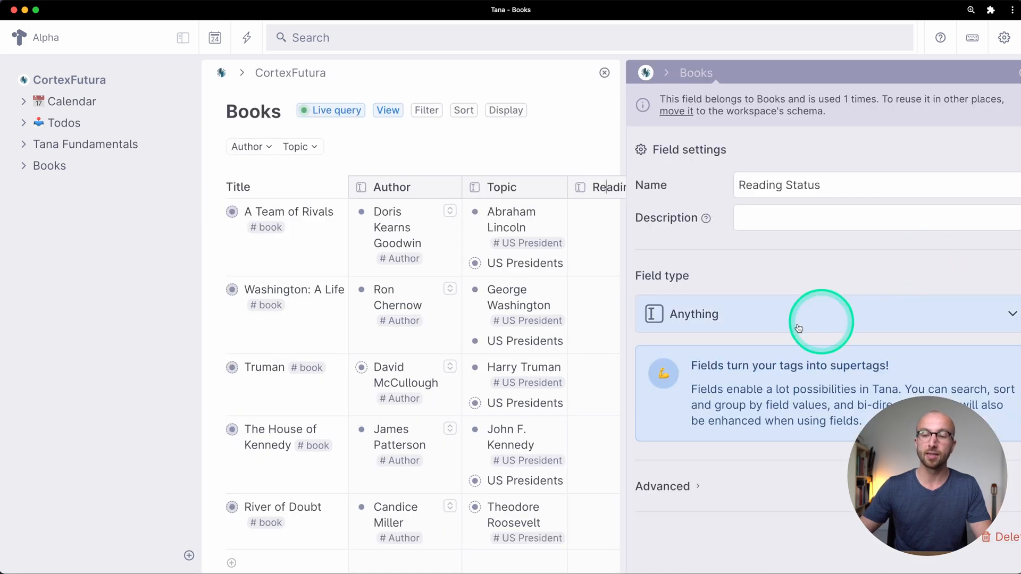
left_click(761, 316)
left_click(735, 354)
left_click(722, 403)
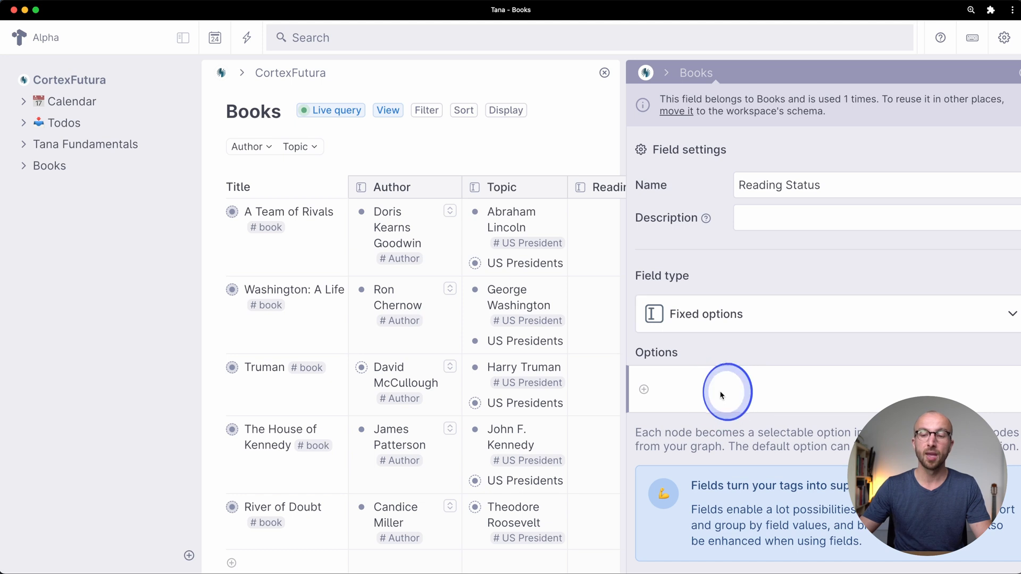
Add the options To Read, Reading and Read to the Reading Status field and close its settings.
type("To Read")
key("Return")
type("Readin")
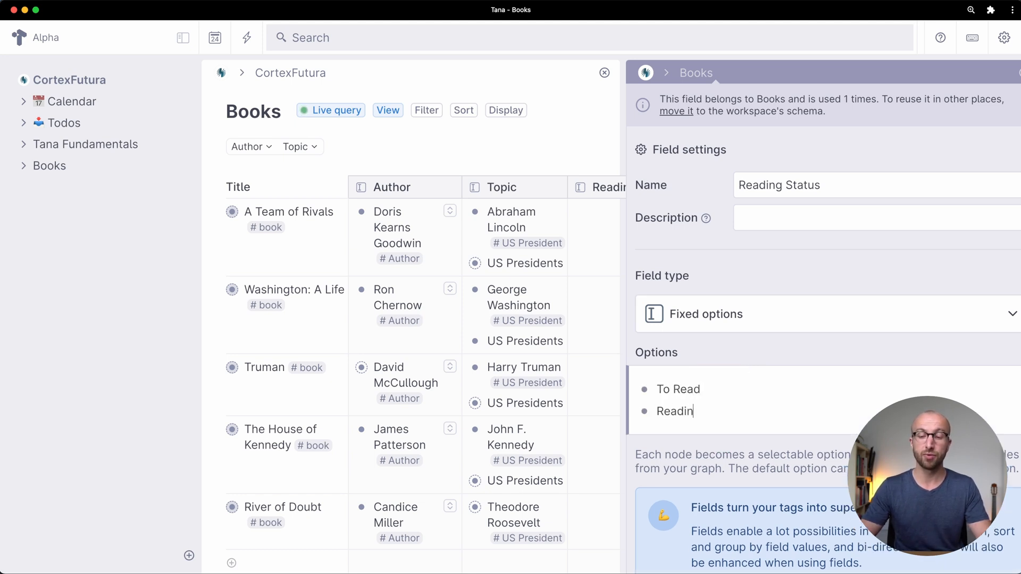
type("g")
key("Return")
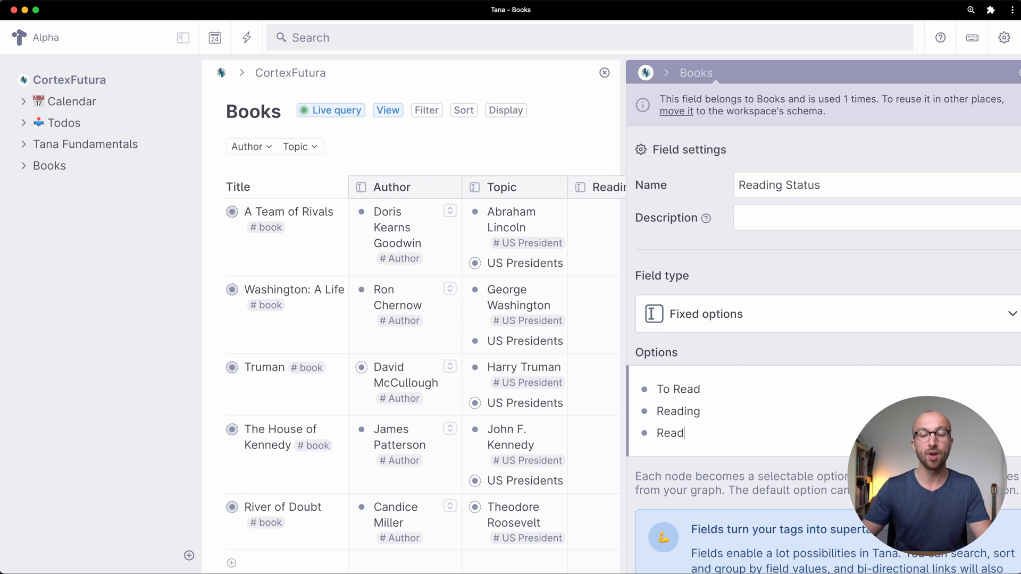
scroll(975, 104, "right", 1)
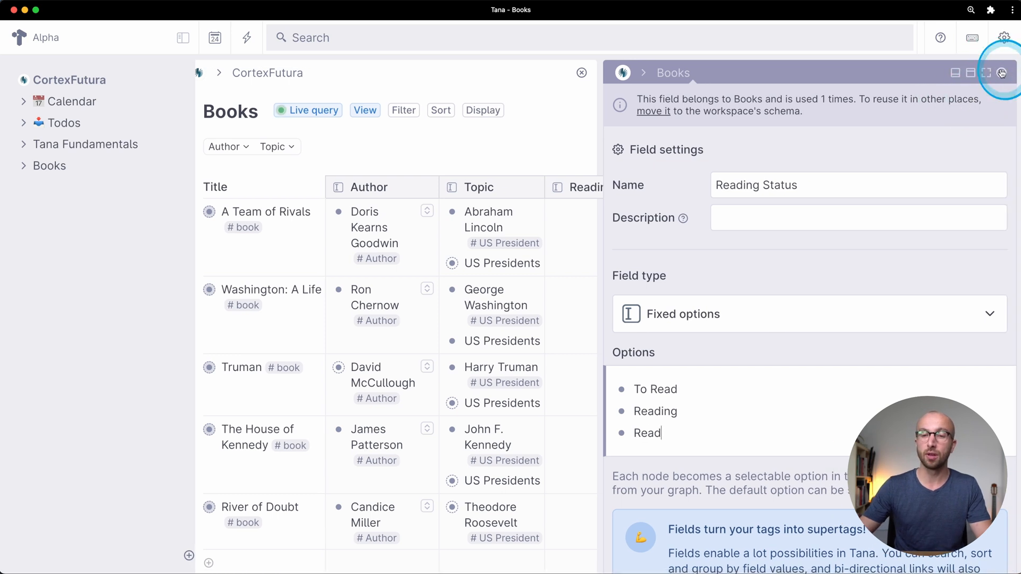
left_click(1001, 72)
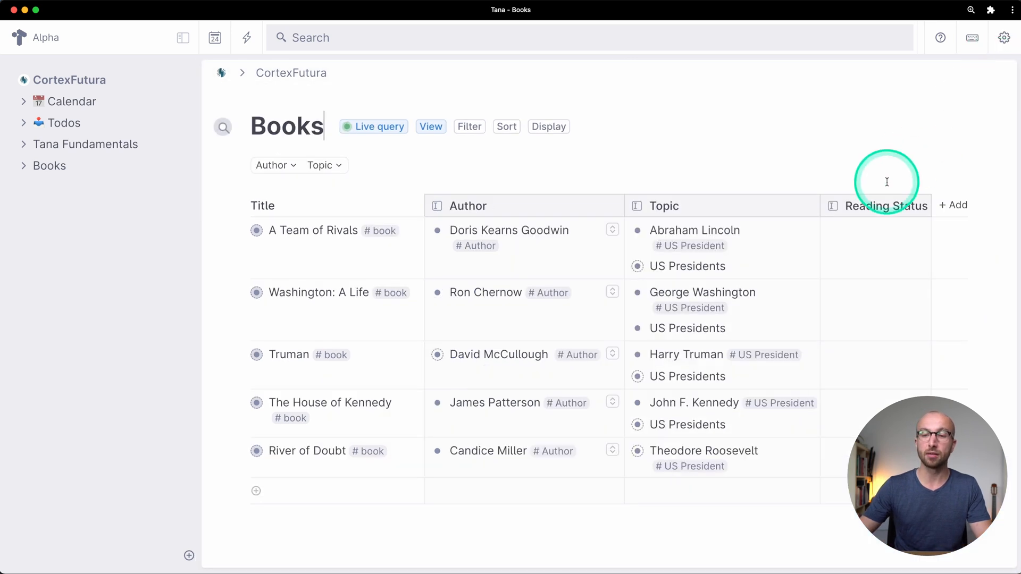
Set the Reading Status of A Team of Rivals to Read, Washington: A Life to To Read, and Truman to Read.
left_click(918, 231)
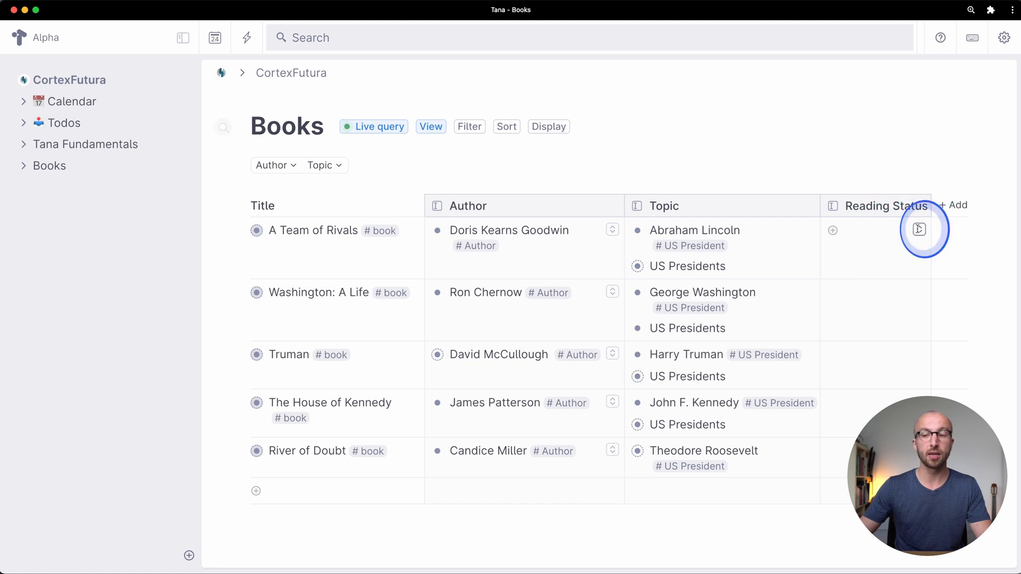
left_click(835, 303)
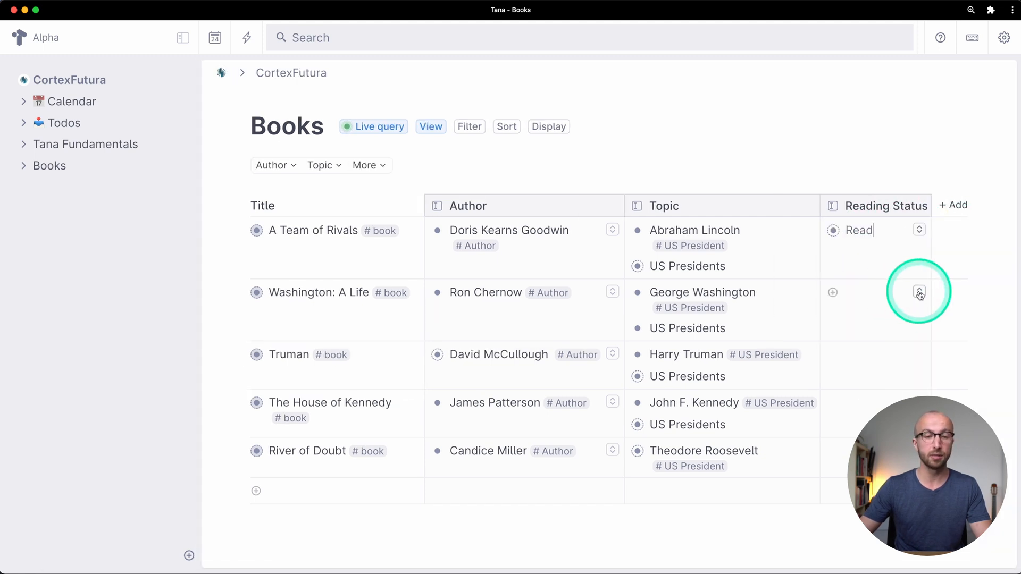
left_click(916, 293)
left_click(847, 318)
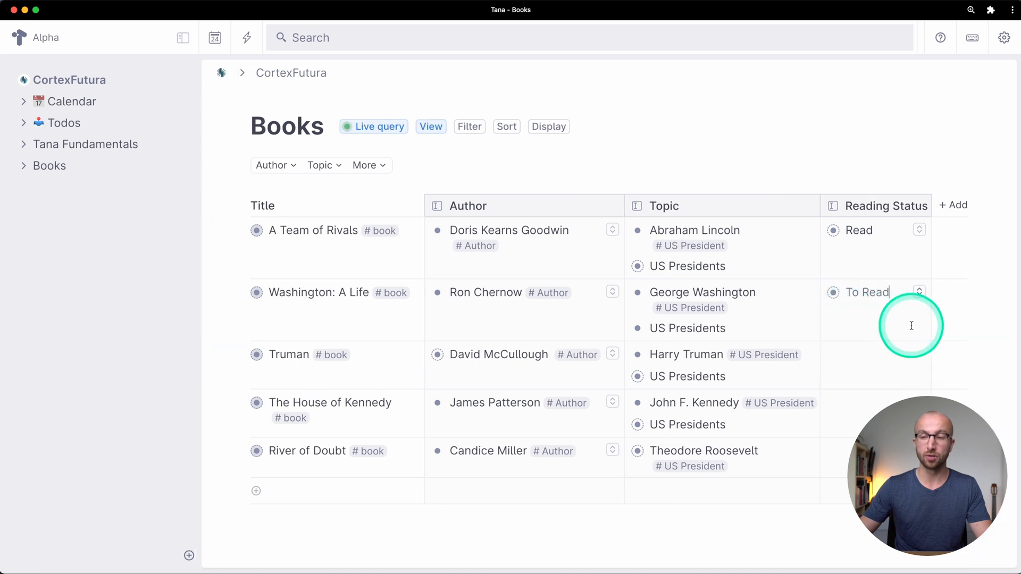
left_click(918, 355)
left_click(840, 429)
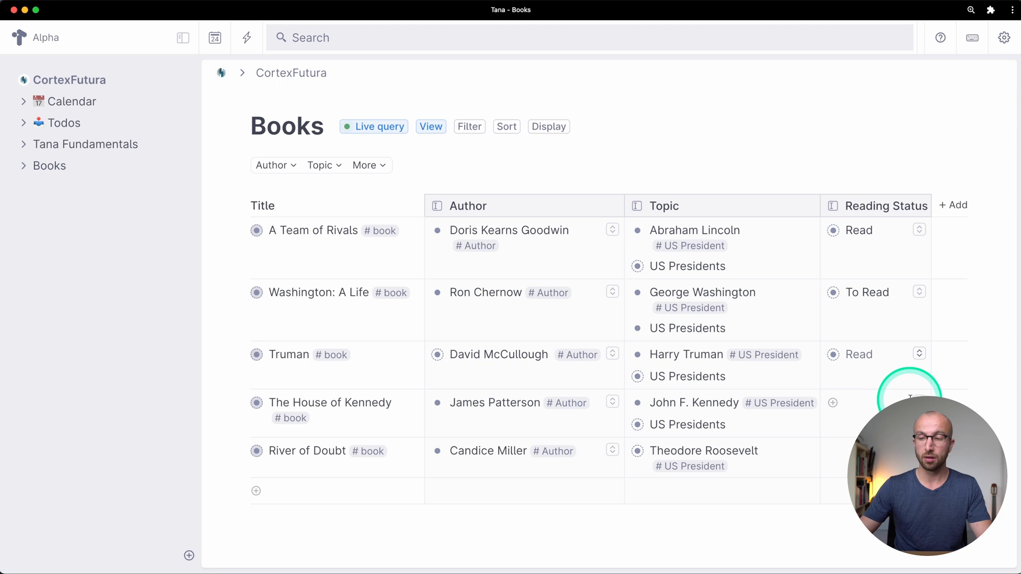
Set the Reading Status of The House of Kennedy to To Read and of River of Doubt to Reading.
left_click(911, 397)
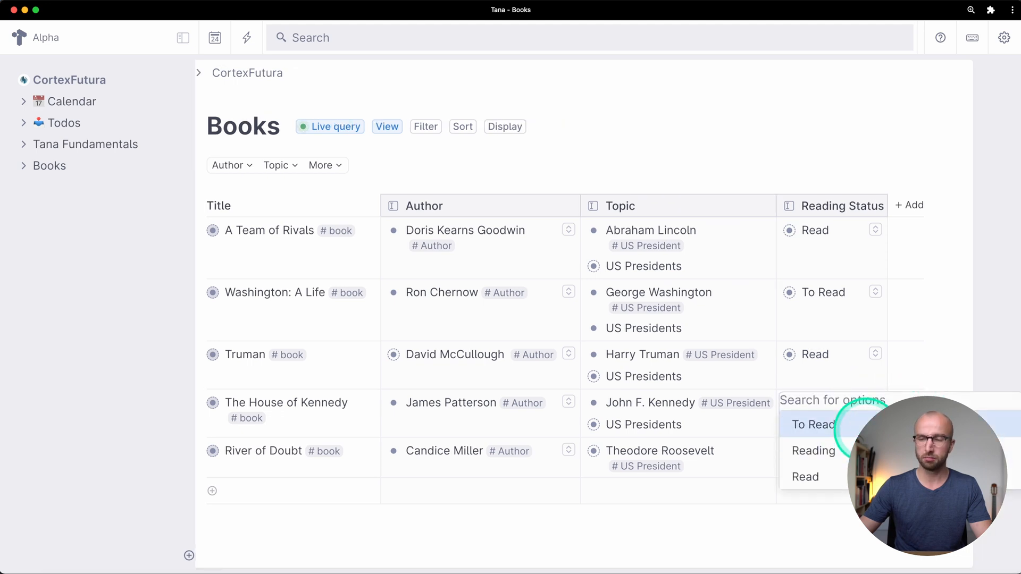
left_click(813, 425)
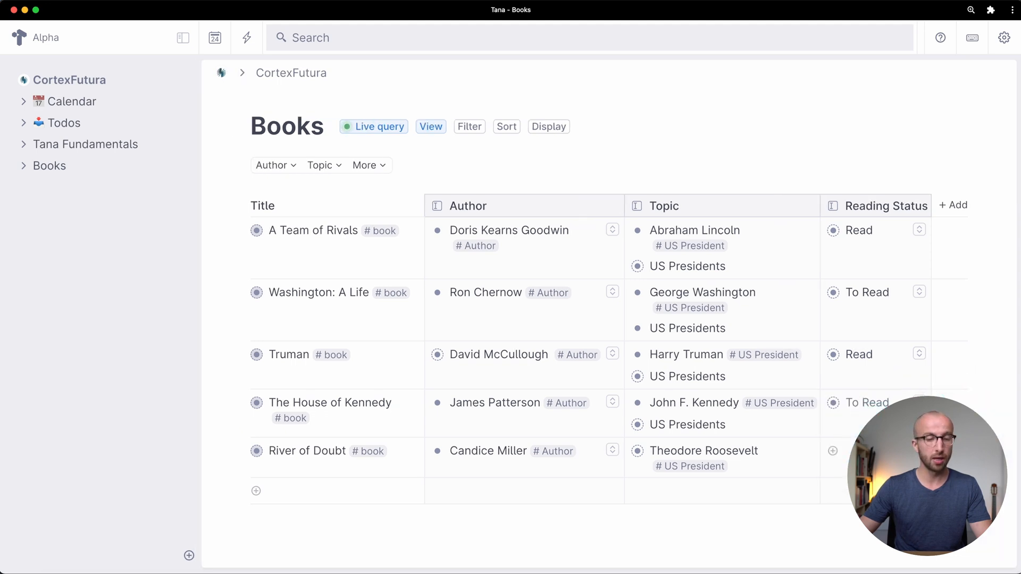
left_click(833, 451)
left_click(841, 499)
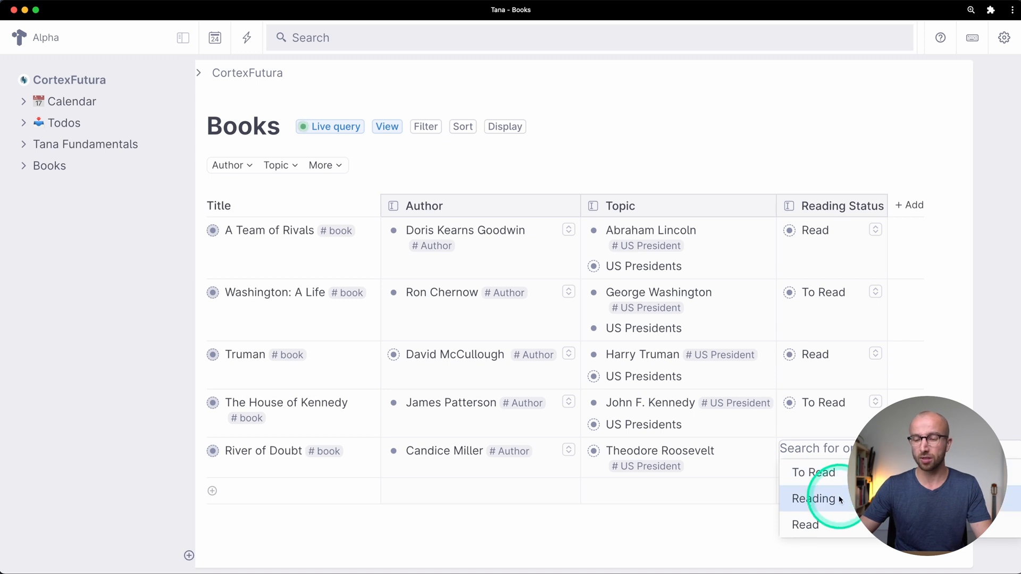
left_click(899, 234)
left_click(766, 534)
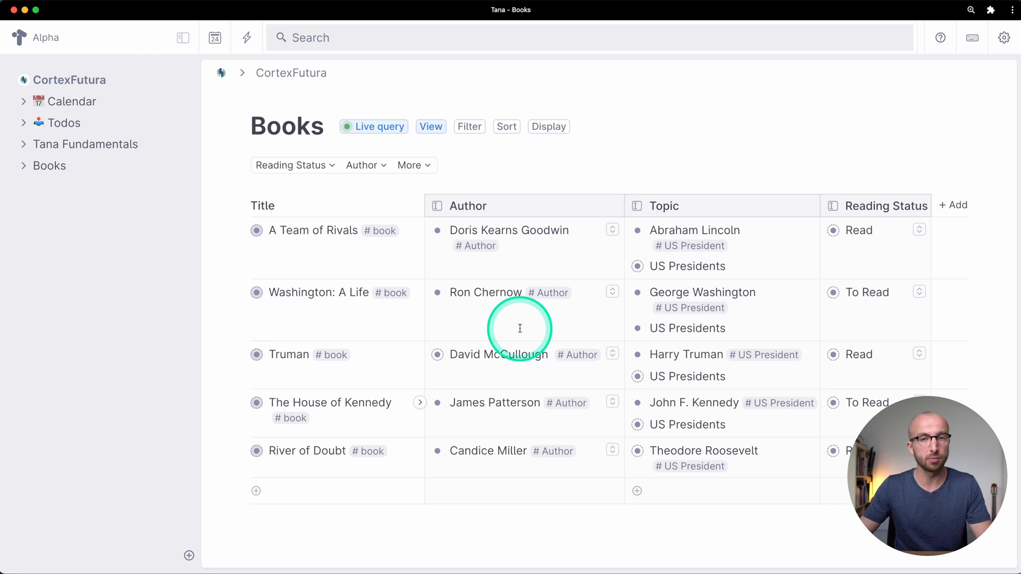
Switch the Books search to the Cards view and group the cards by Reading Status.
left_click(432, 130)
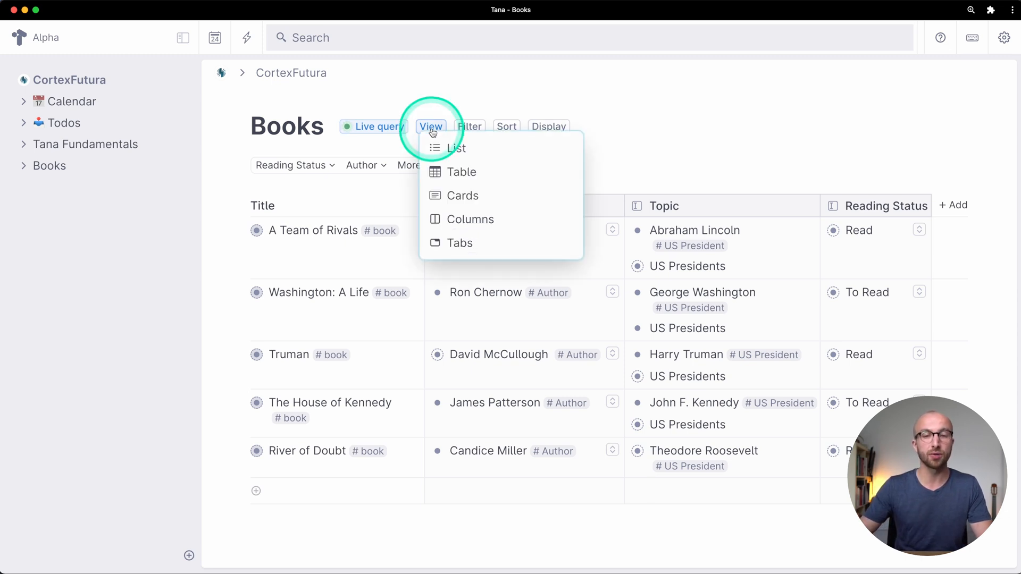
left_click(462, 198)
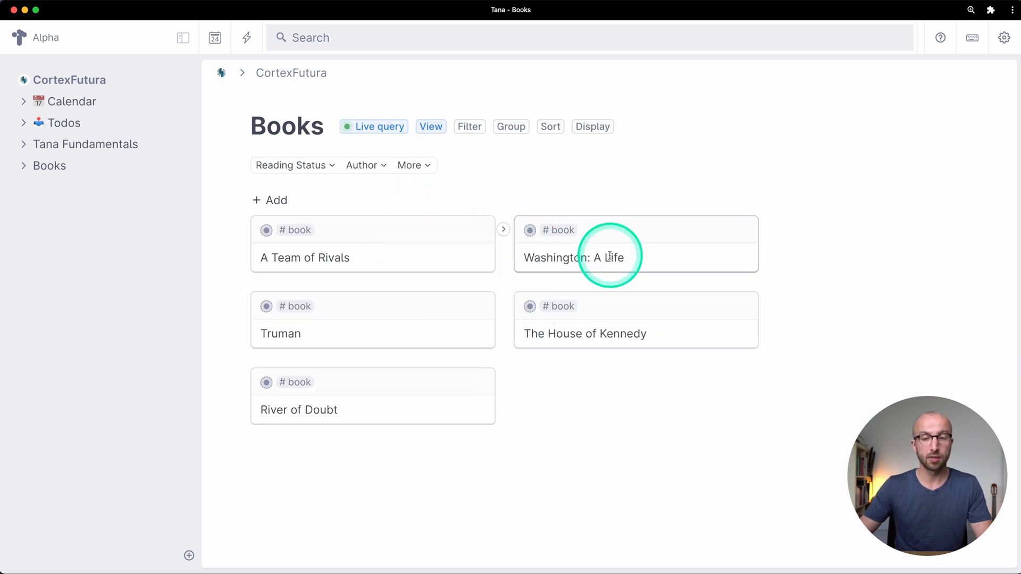
left_click(515, 129)
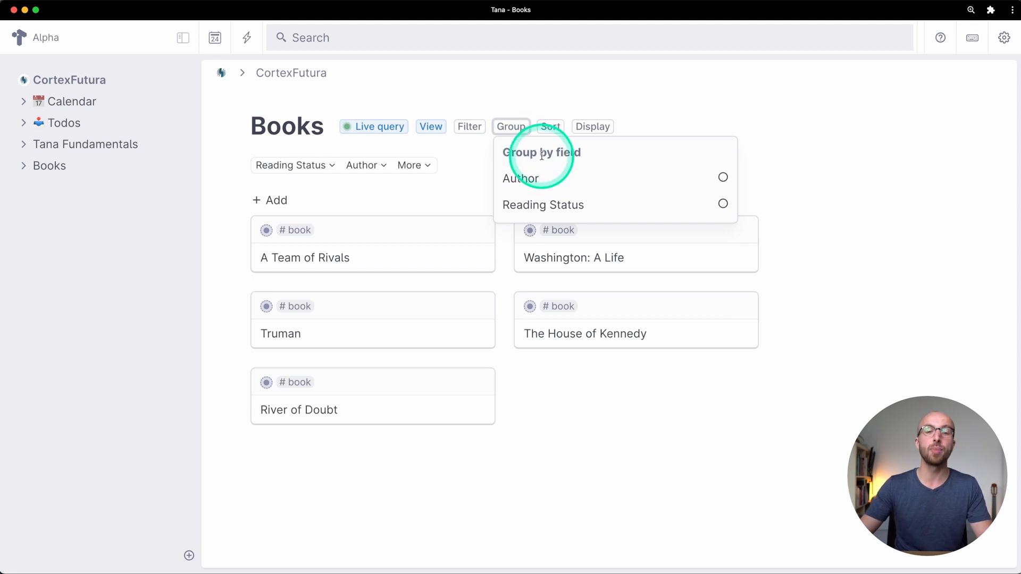
left_click(722, 204)
left_click(568, 504)
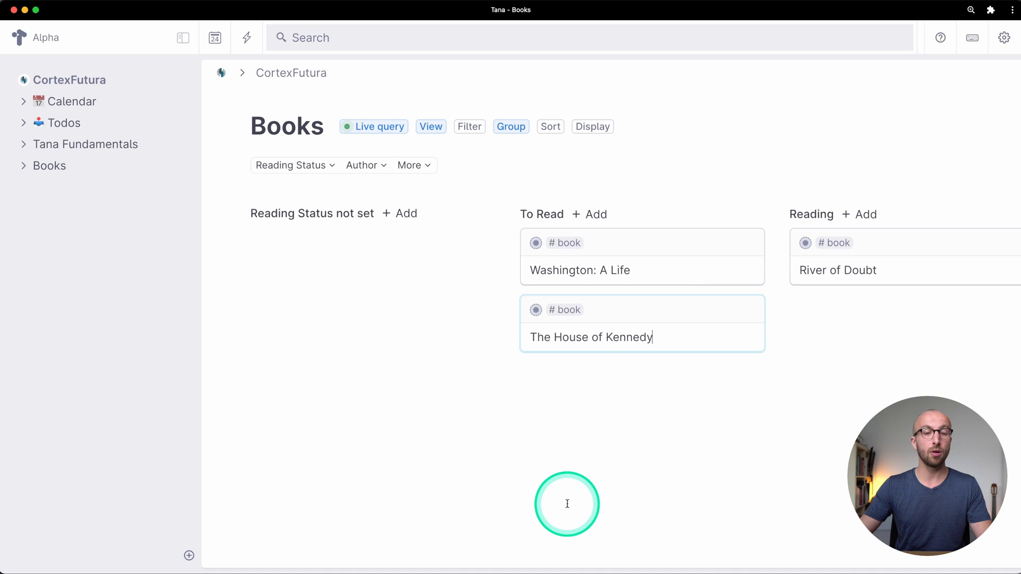
Look across the grouped card columns and remove the empty "Reading Status not set" column from the board.
scroll(730, 407, "right", 2)
scroll(730, 407, "right", 2)
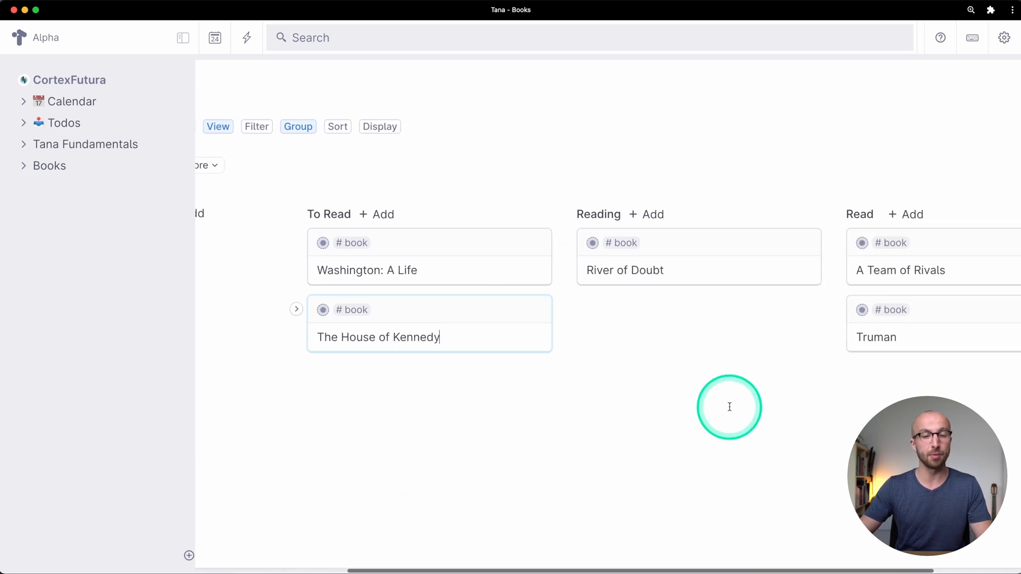
scroll(691, 406, "left", 5)
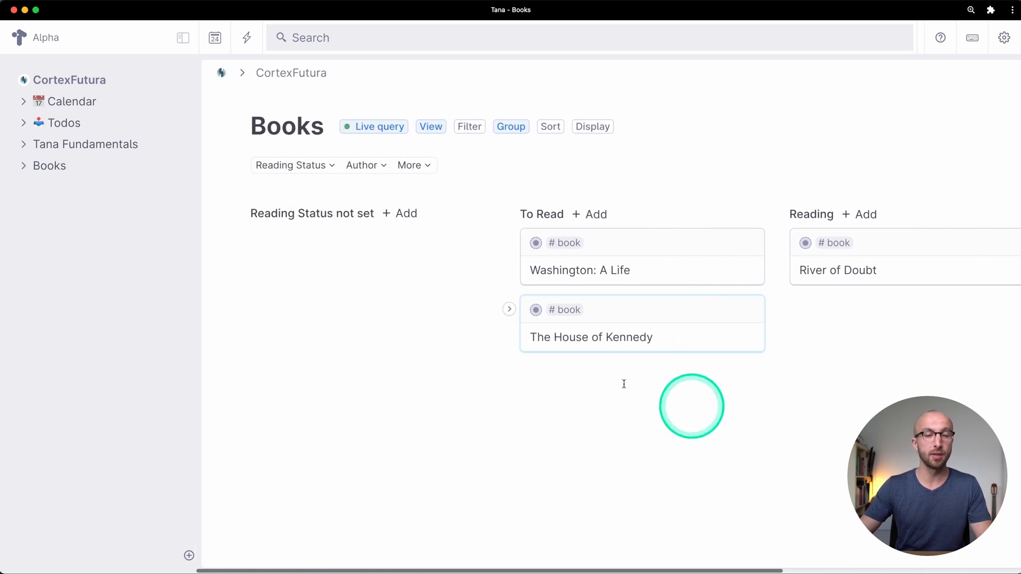
left_click(489, 213)
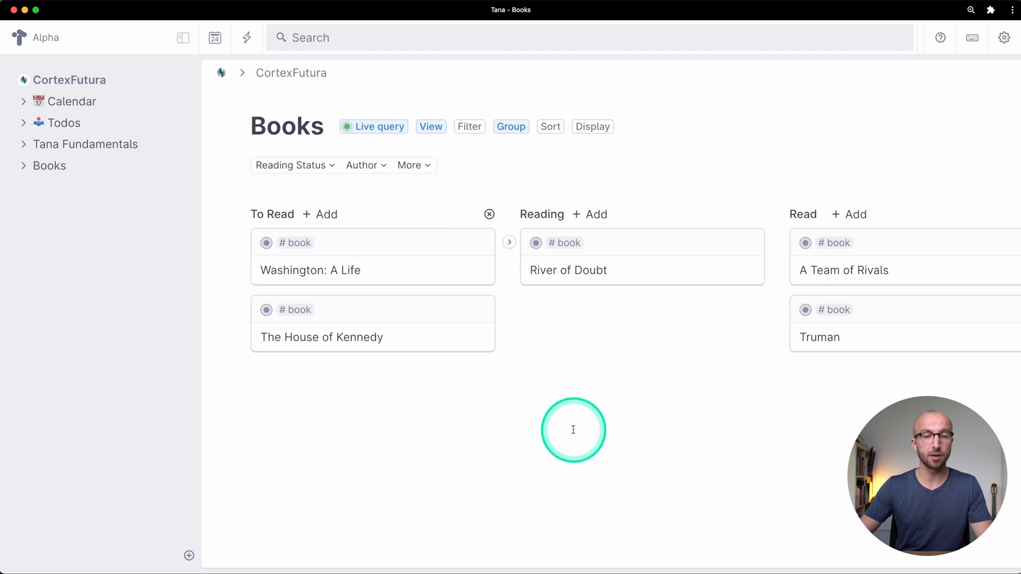
scroll(573, 430, "right", 1)
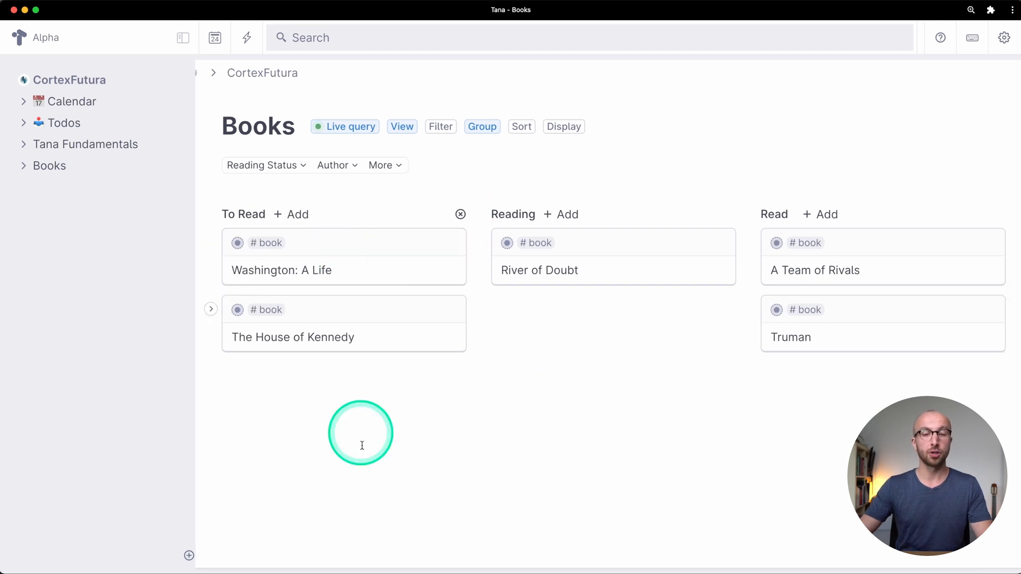
Move the River of Doubt card to the Read column, open the book to check its Reading Status, and return to the board.
left_click(590, 362)
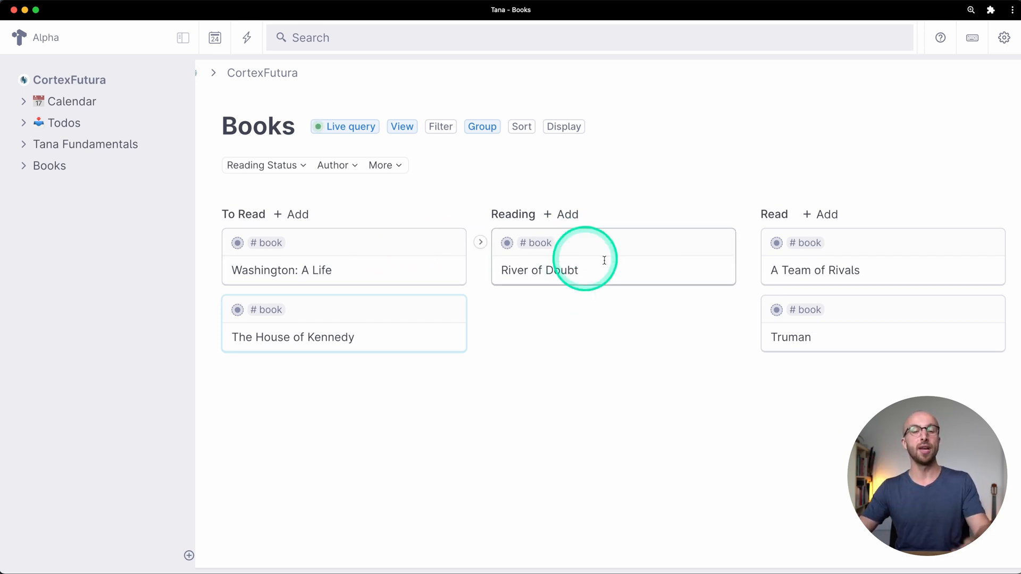
left_click(600, 242)
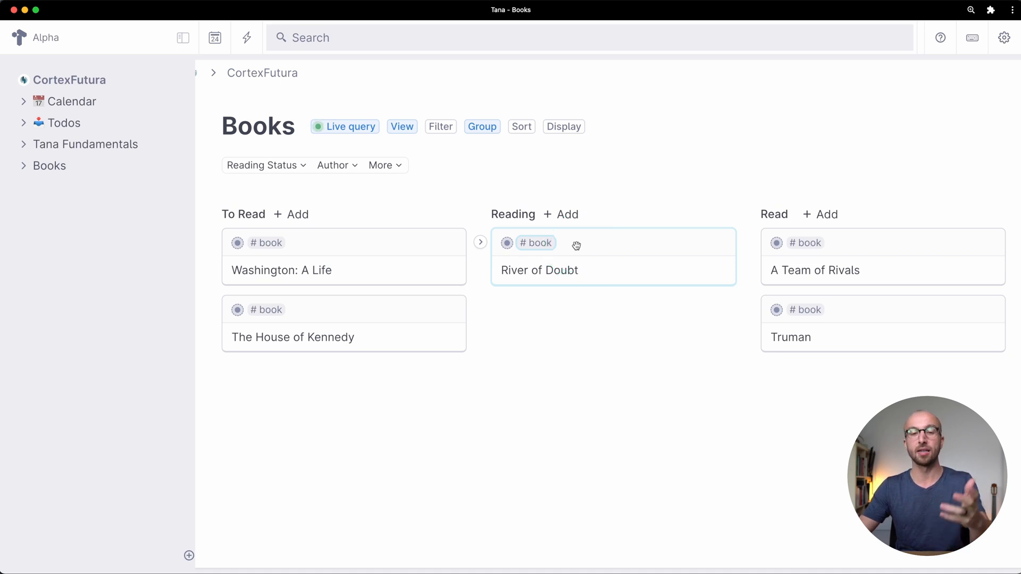
left_click_drag(577, 246, 787, 365)
left_click(777, 377)
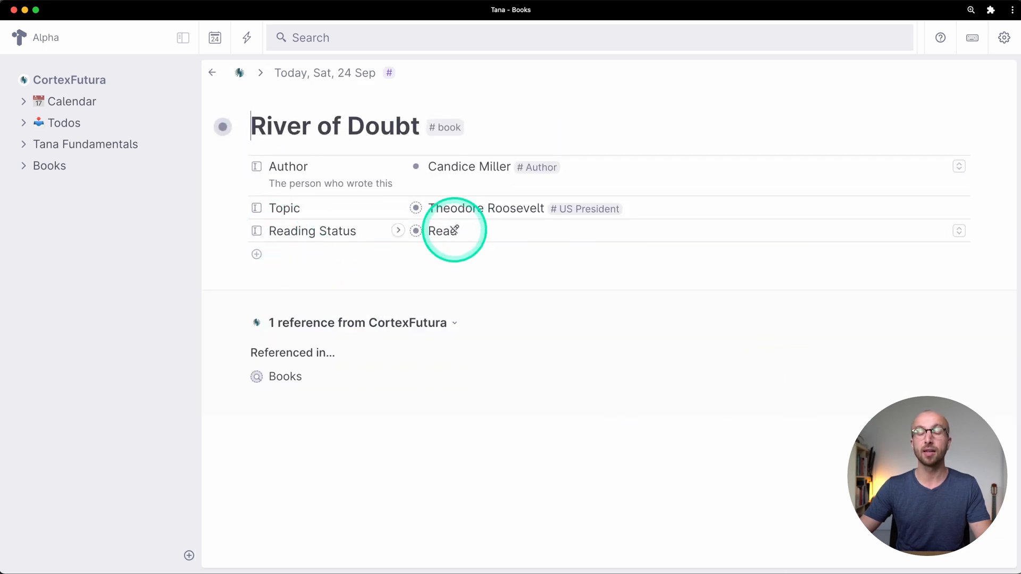
left_click(212, 72)
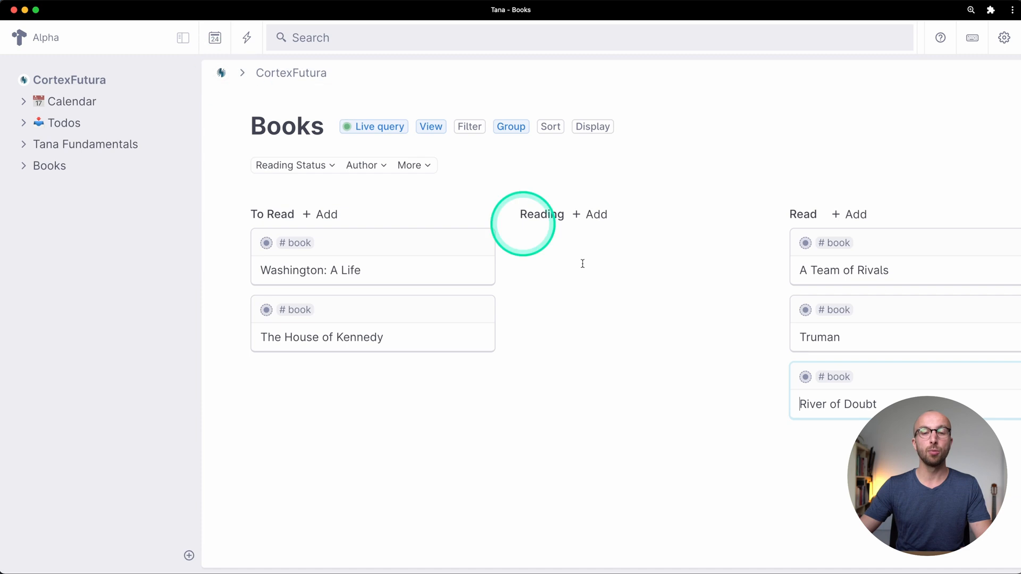
Move the River of Doubt card back to the Reading column and The House of Kennedy from To Read to Reading.
left_click_drag(812, 377, 569, 261)
left_click_drag(372, 314, 654, 410)
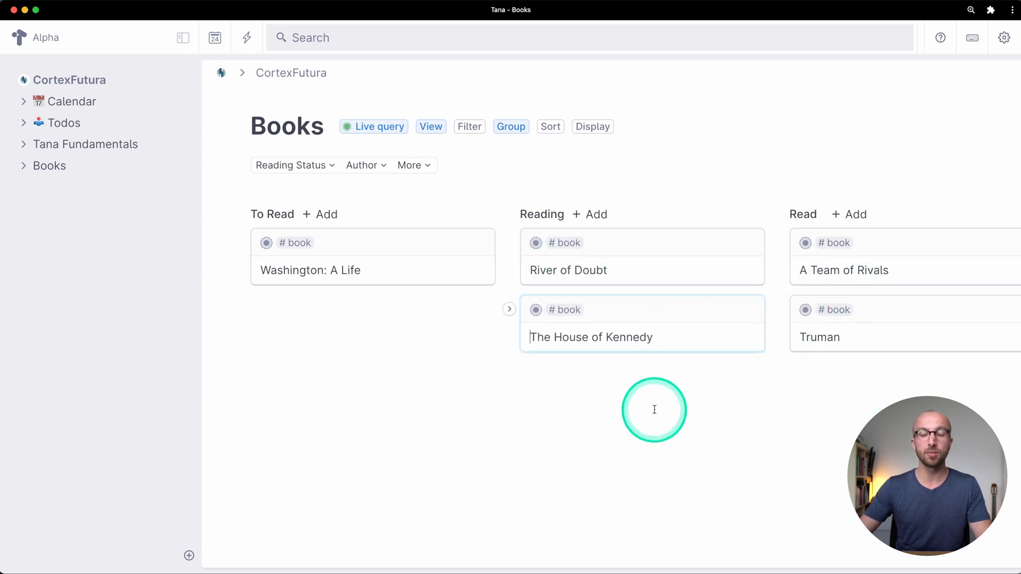